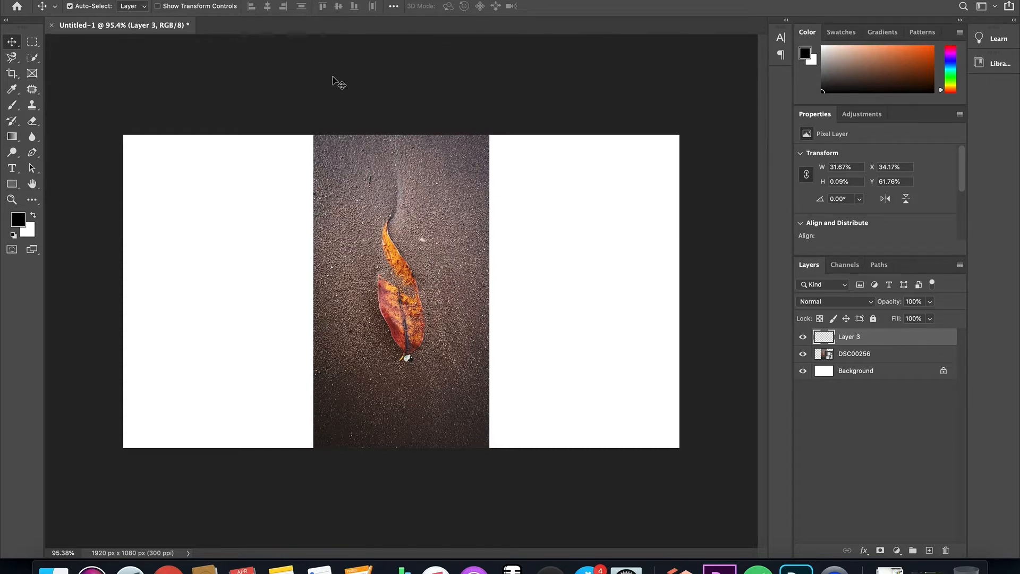
Select the leaf automatically on the DSC00256 layer with Select Subject and hide Layer 3
click(33, 57)
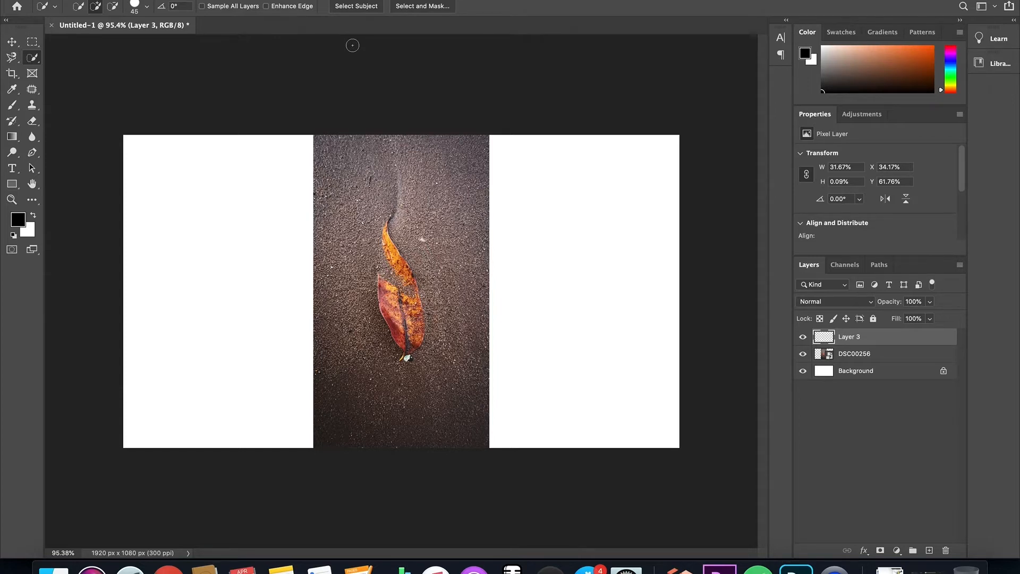
click(347, 7)
click(844, 355)
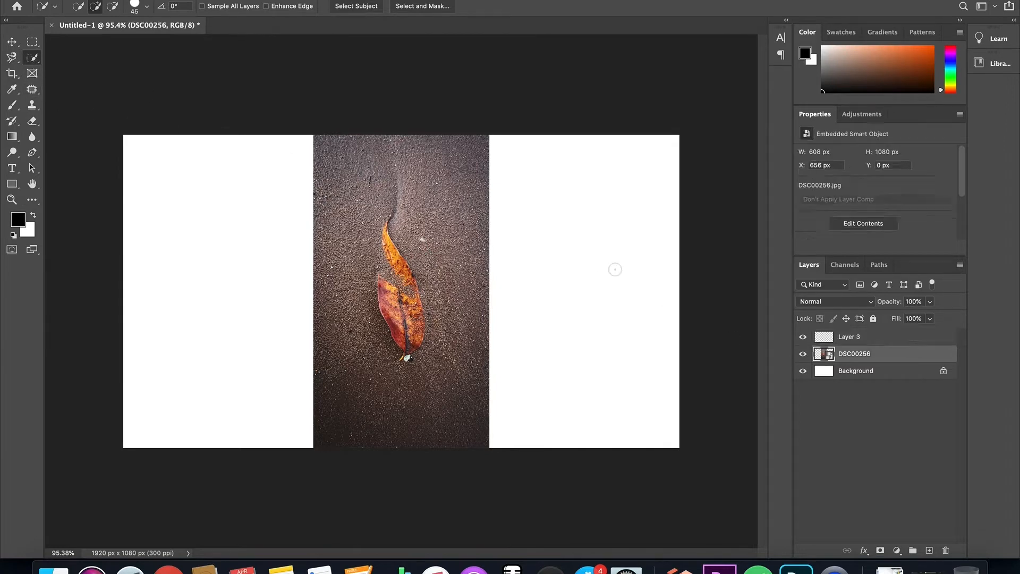
click(359, 9)
click(805, 338)
Copy the selected leaf to a new layer and move the copy onto the white area beside the photo
key(super+b)
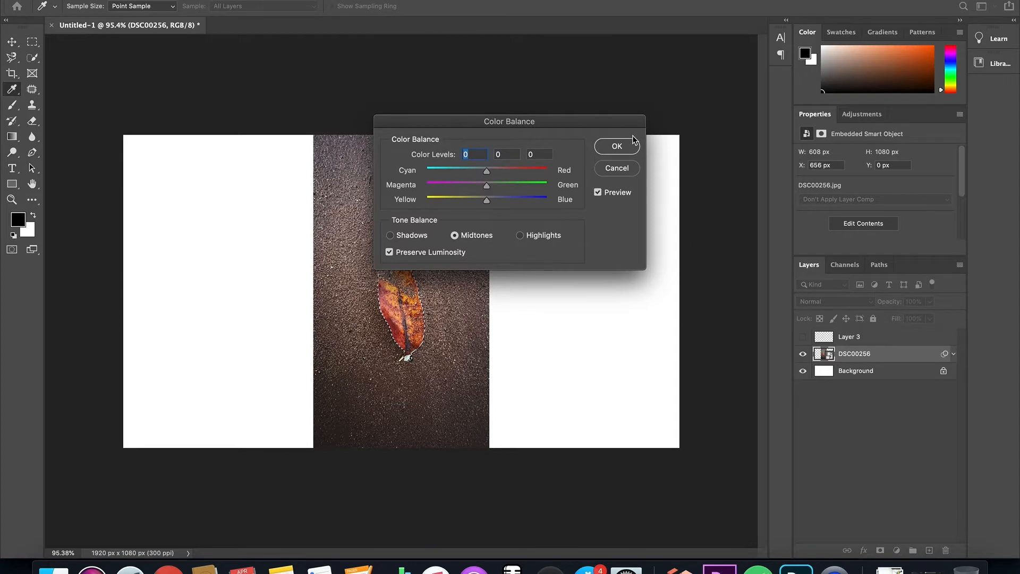
click(624, 170)
key(super+j)
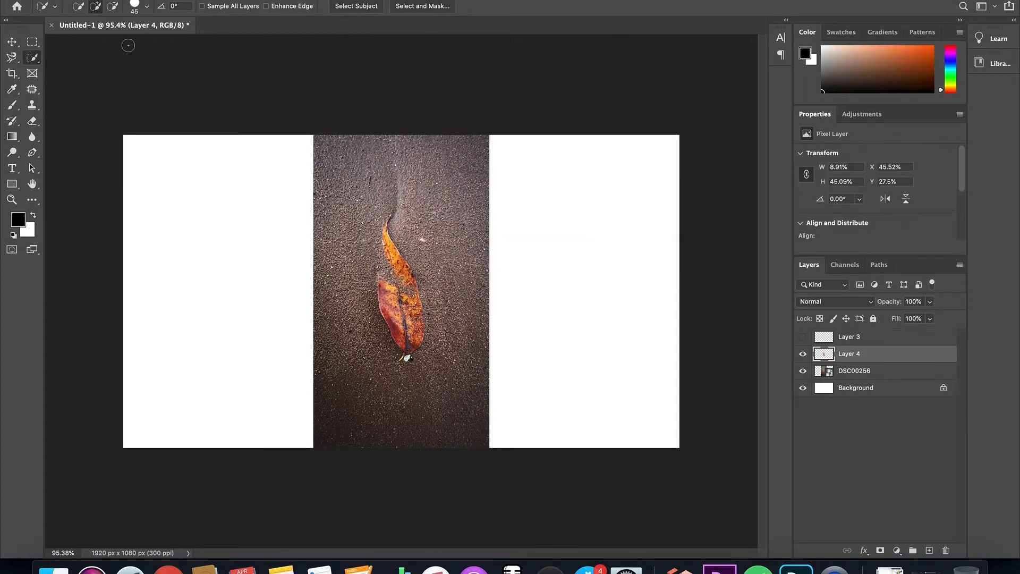
click(11, 42)
drag(418, 315, 238, 298)
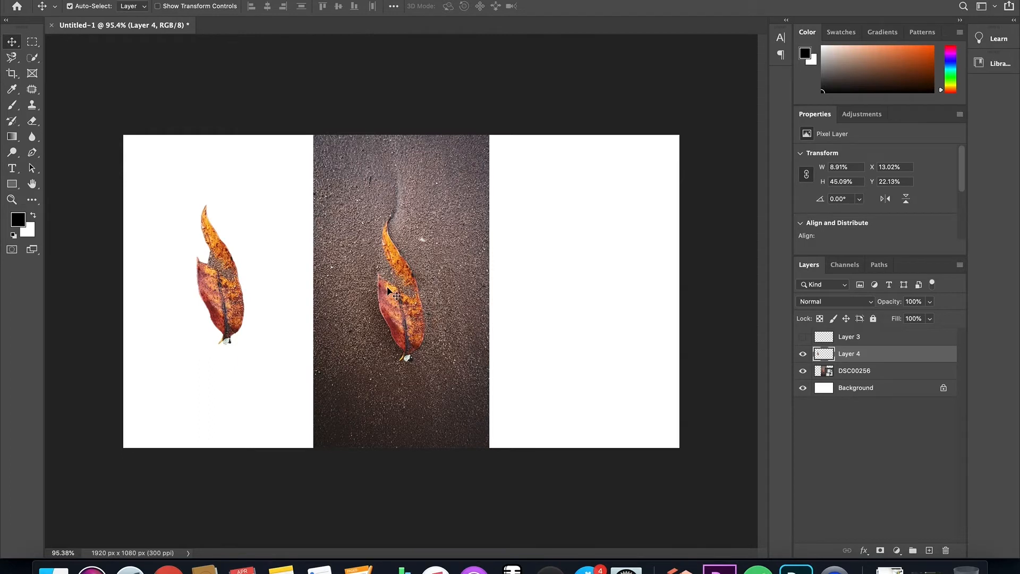
Hide Layer 4 and reselect the leaf on the DSC00256 layer with Select Subject
click(803, 354)
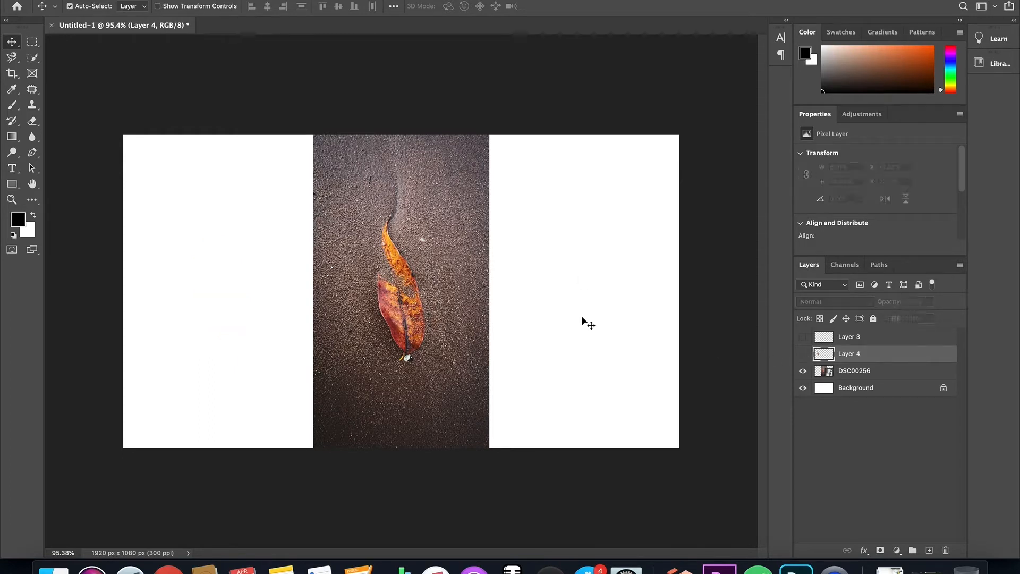
click(424, 229)
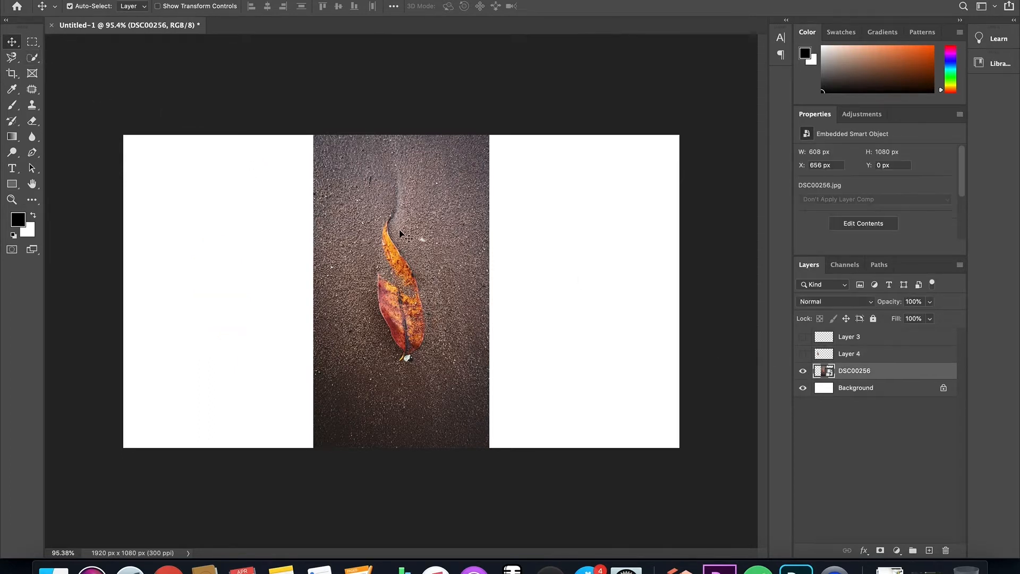
click(32, 57)
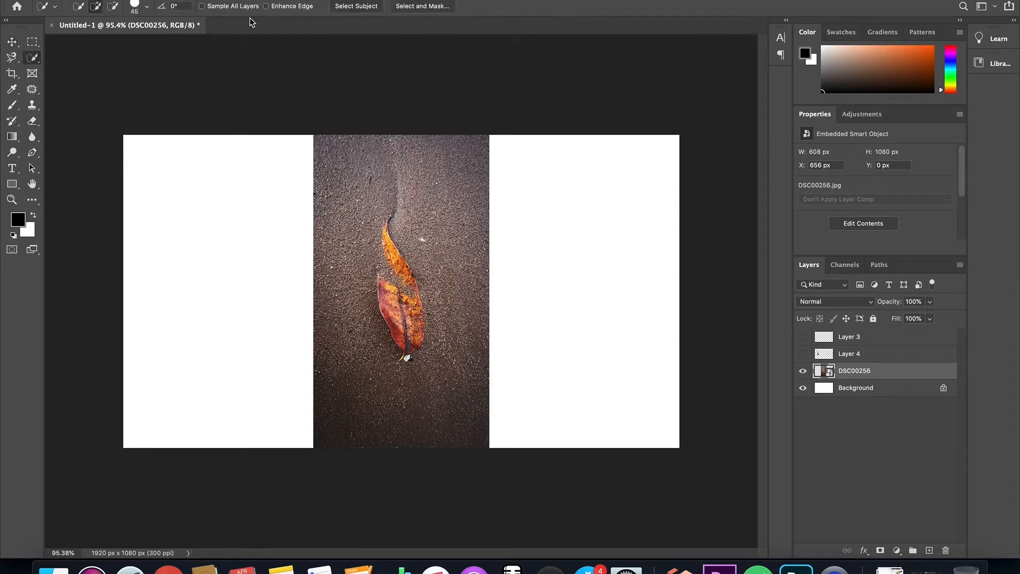
click(365, 10)
click(400, 6)
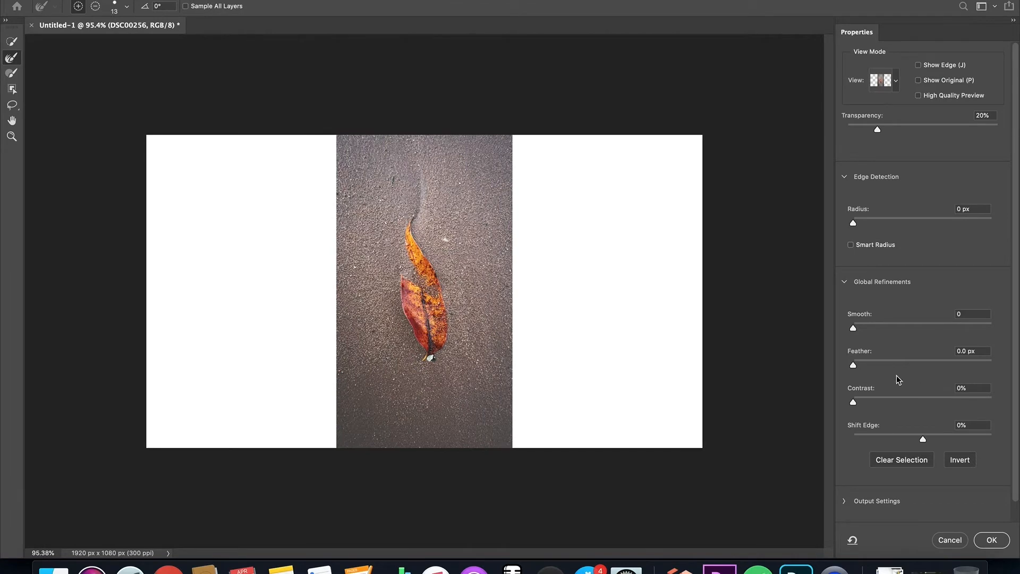
drag(859, 326, 854, 327)
click(953, 541)
Refine the leaf selection in Select and Mask with Smooth 15, Feather 0 px and Contrast 17%
click(434, 5)
drag(854, 330, 870, 328)
drag(856, 364, 870, 365)
drag(862, 403, 869, 402)
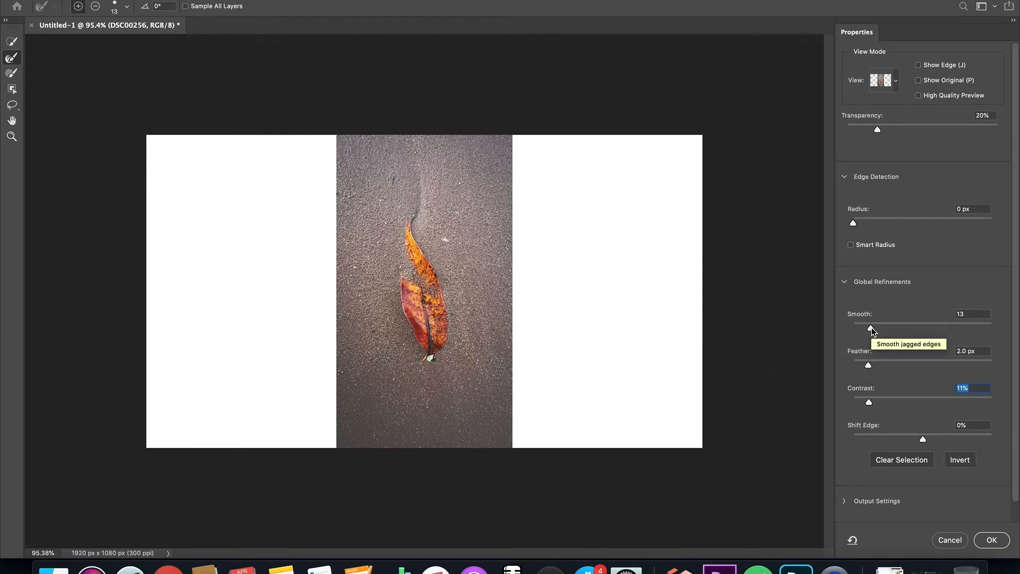
drag(871, 327, 876, 327)
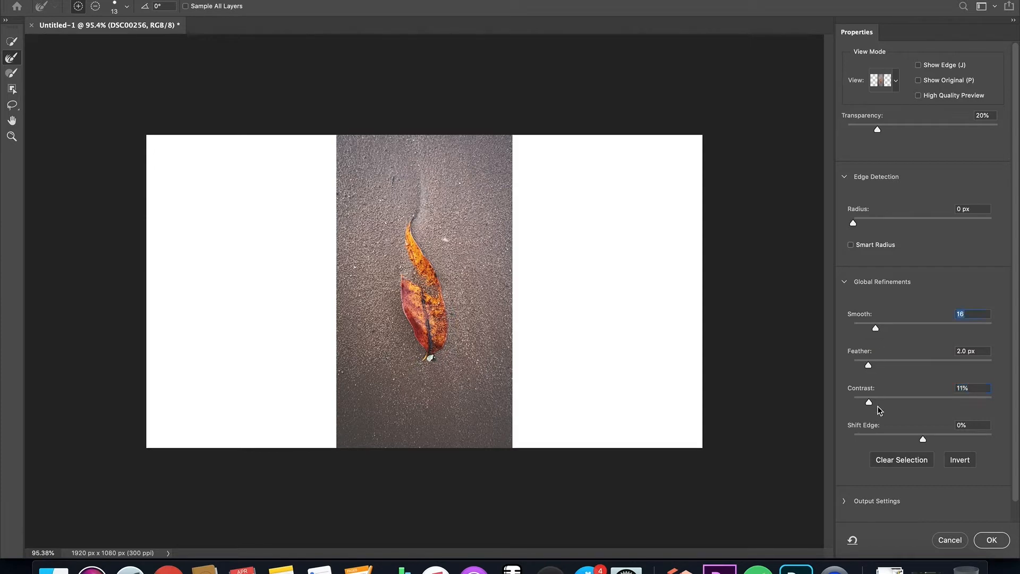
drag(869, 403, 876, 402)
drag(869, 361, 854, 364)
drag(873, 329, 874, 328)
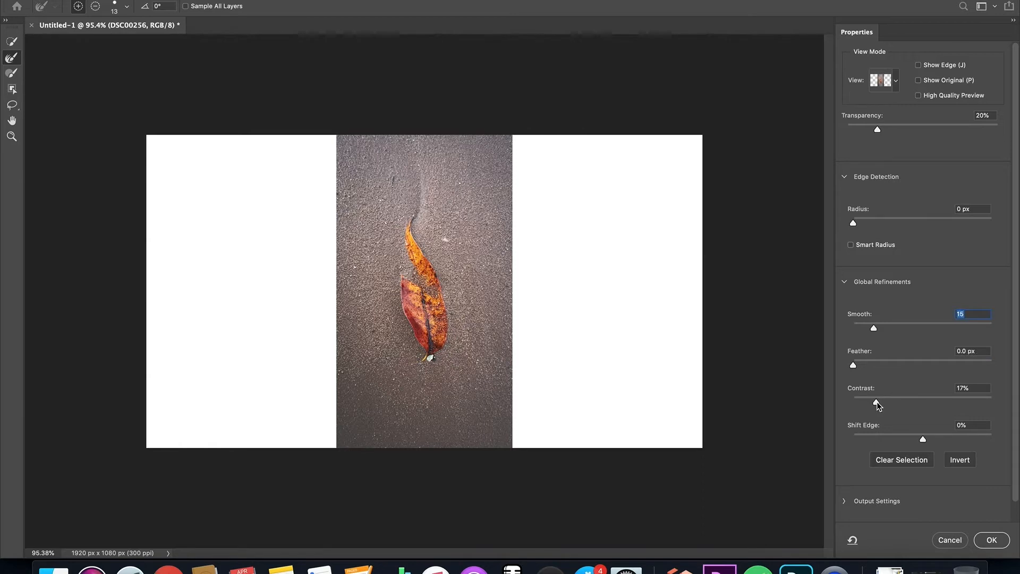
click(991, 540)
Copy the refined leaf selection to a new layer and move the cut-out to the upper part of the blank area left of the photo
key(super+j)
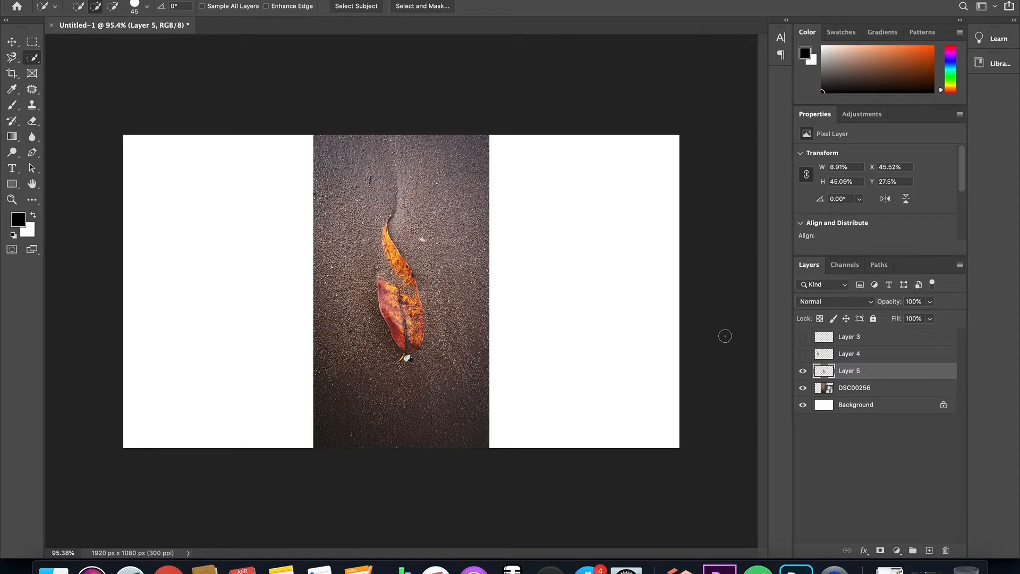
key(super+z)
key(super+z)
key(super+j)
click(12, 41)
drag(379, 304, 180, 242)
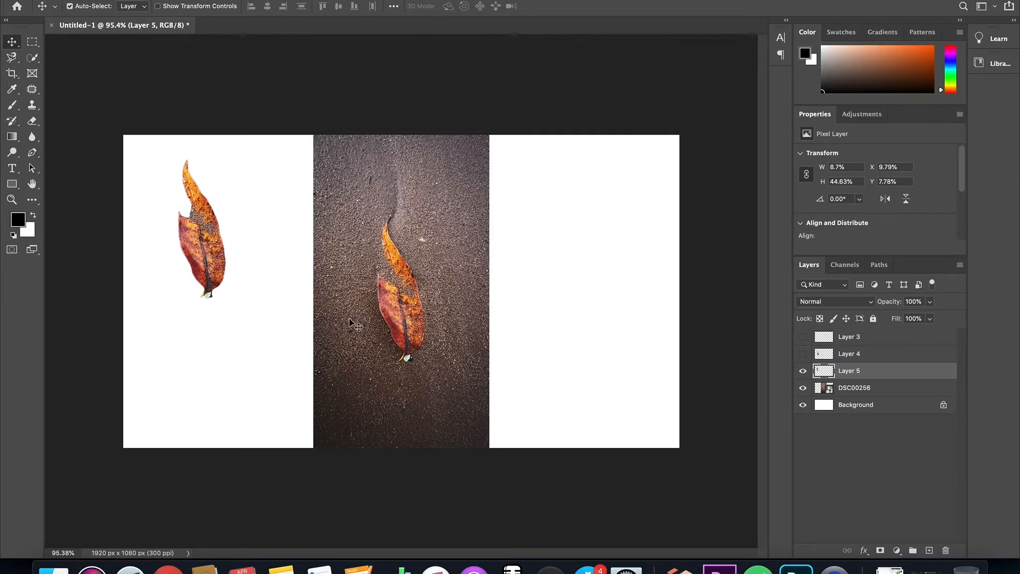
scroll(202, 240, up, 3)
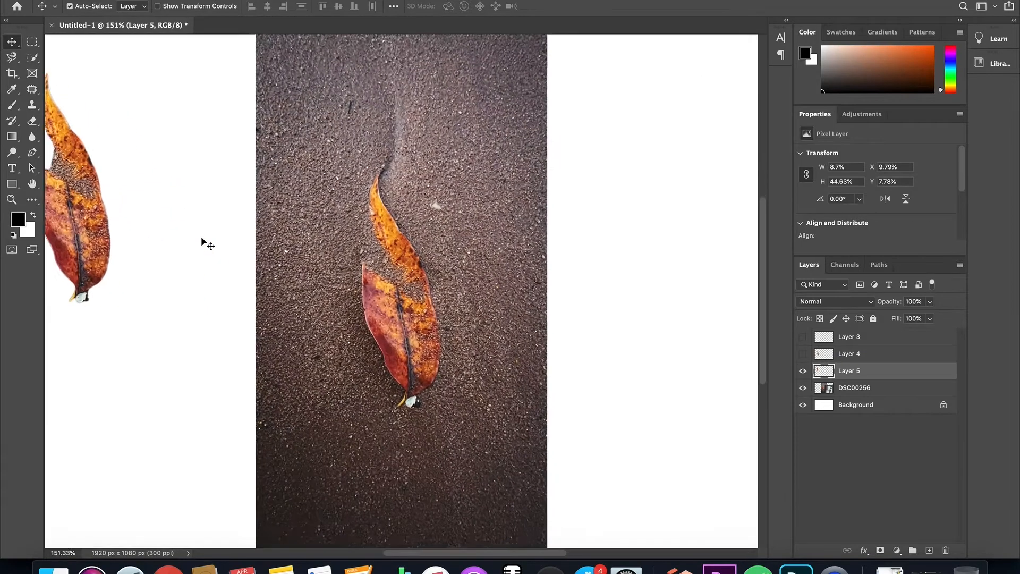
scroll(204, 243, left, 5)
scroll(203, 243, down, 3)
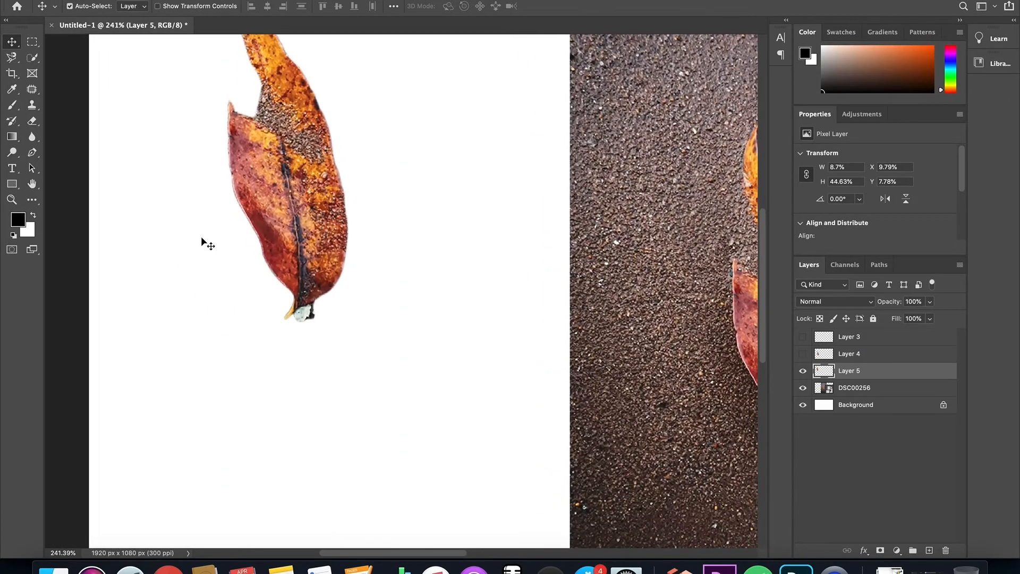
scroll(203, 242, down, 2)
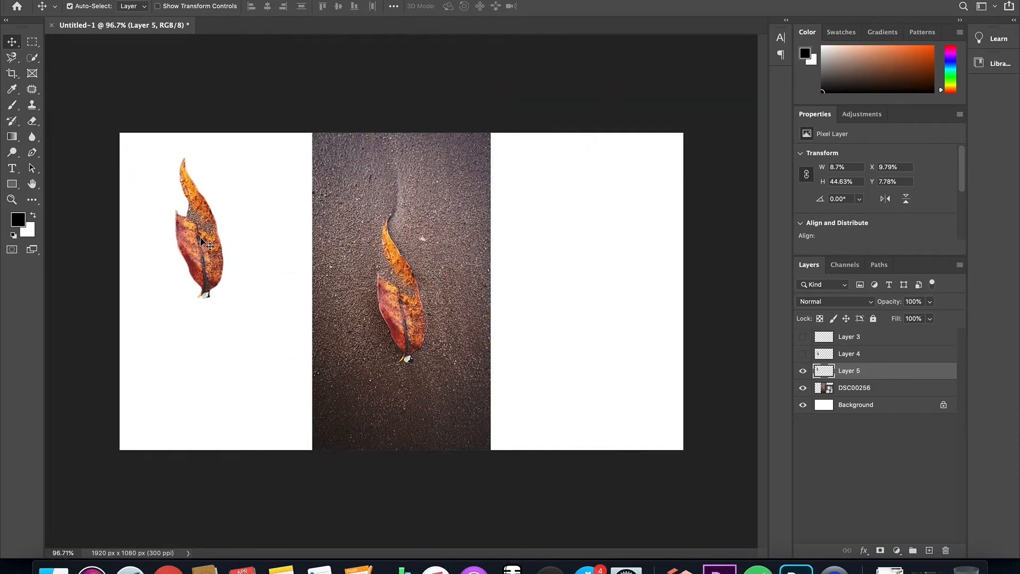
Select the leaf on the DSC00256 layer with the Quick Selection tool, trying its subtract and add modes
click(32, 57)
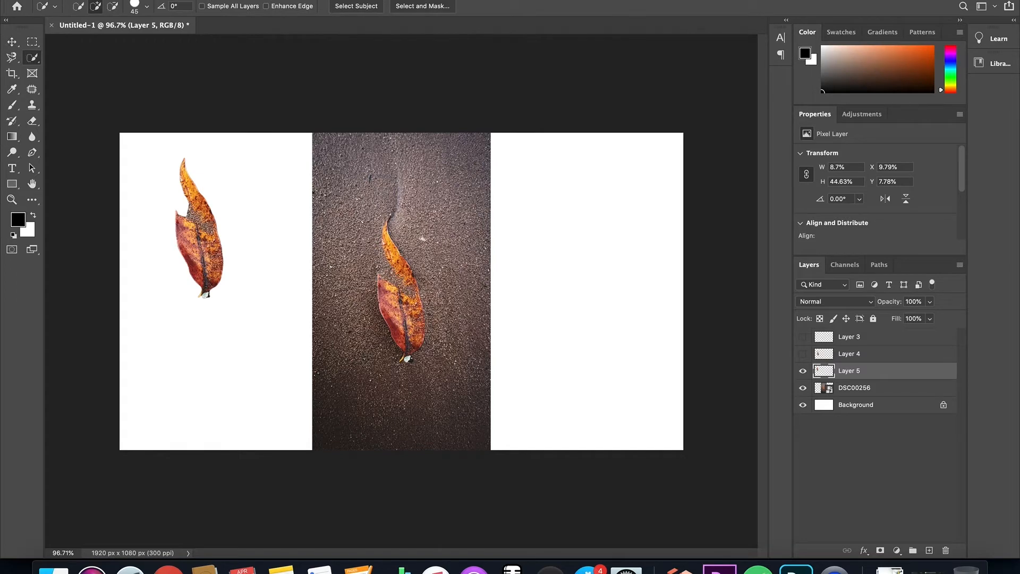
scroll(392, 327, up, 3)
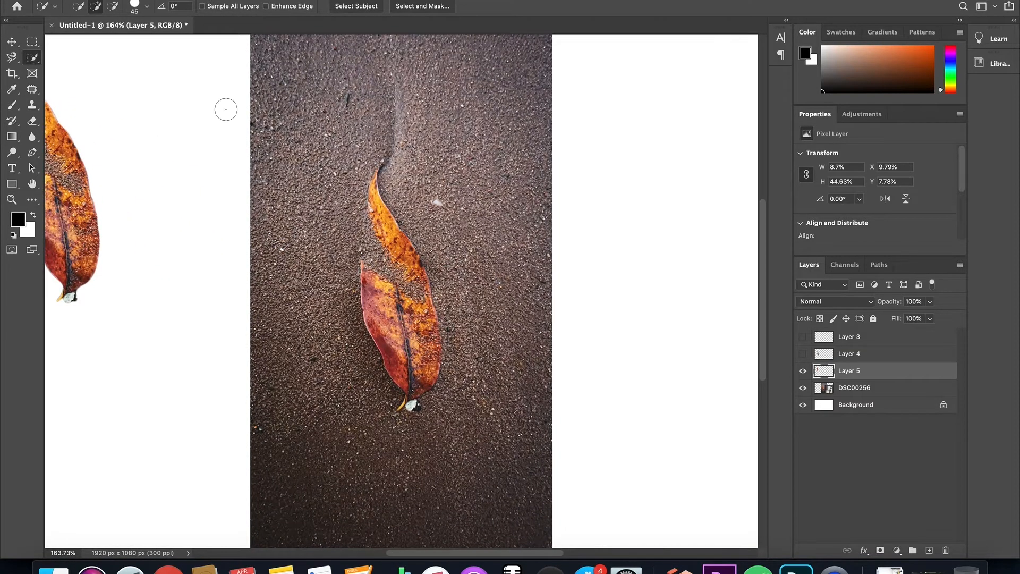
mouse_move(380, 287)
mouse_down()
mouse_move(423, 382)
mouse_move(439, 351)
mouse_move(415, 295)
mouse_move(414, 263)
mouse_up()
key(super+d)
click(831, 389)
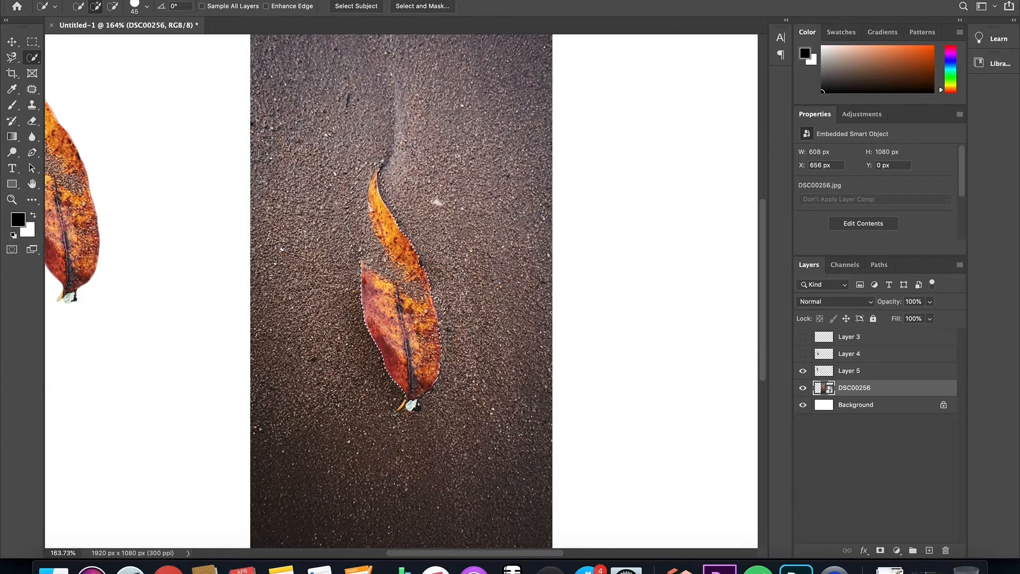
key(alt)
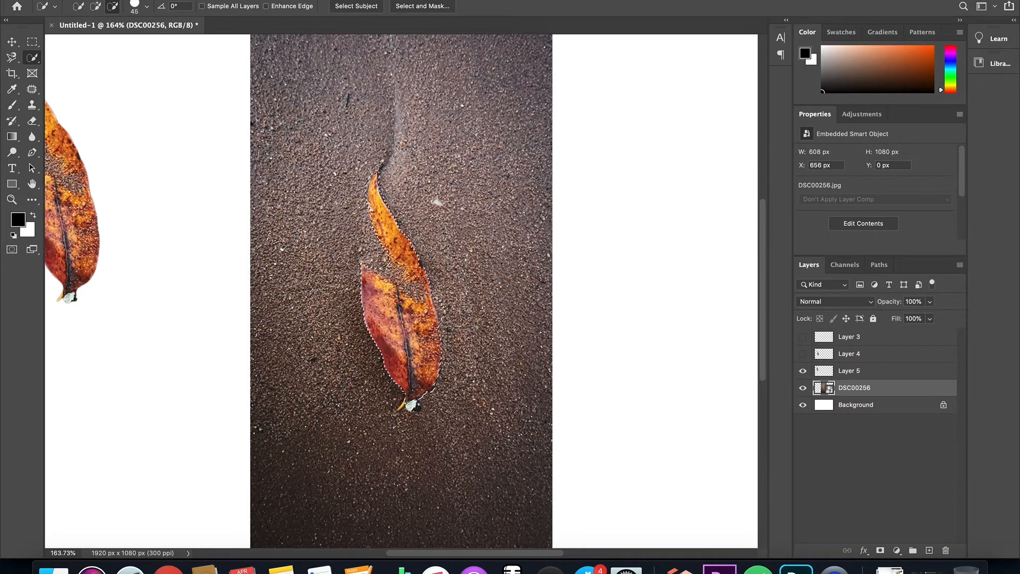
click(95, 6)
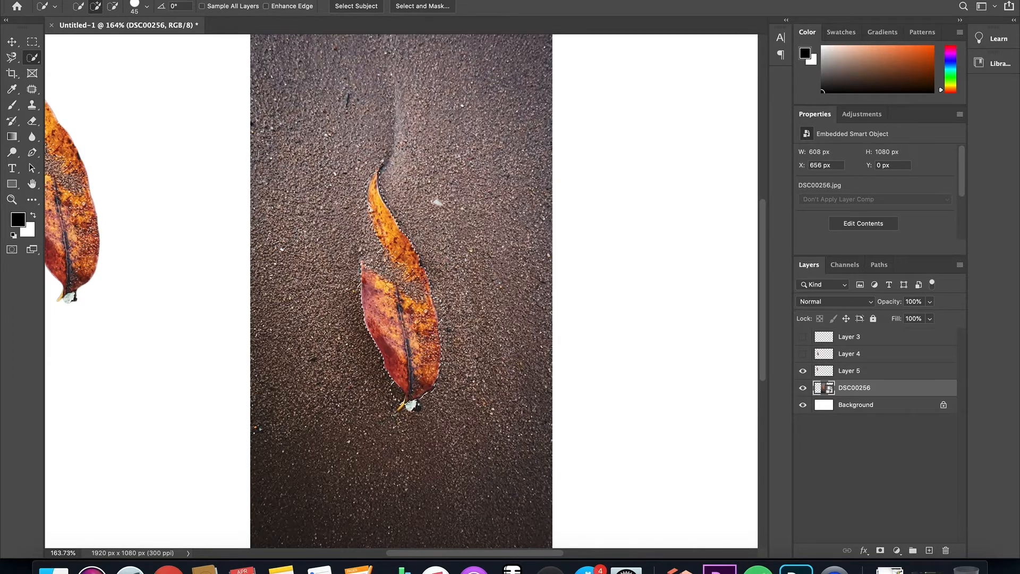
key(alt)
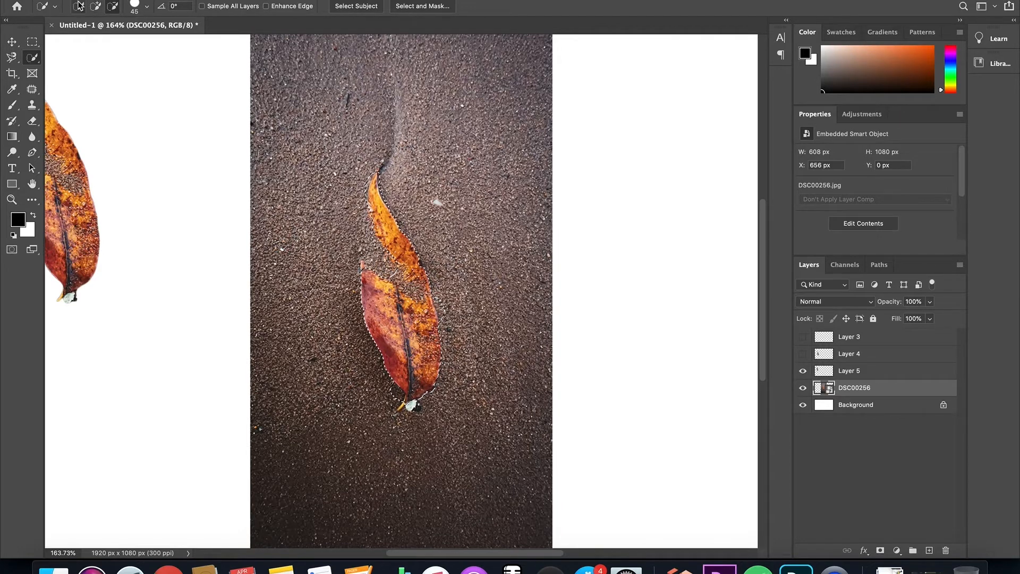
click(96, 6)
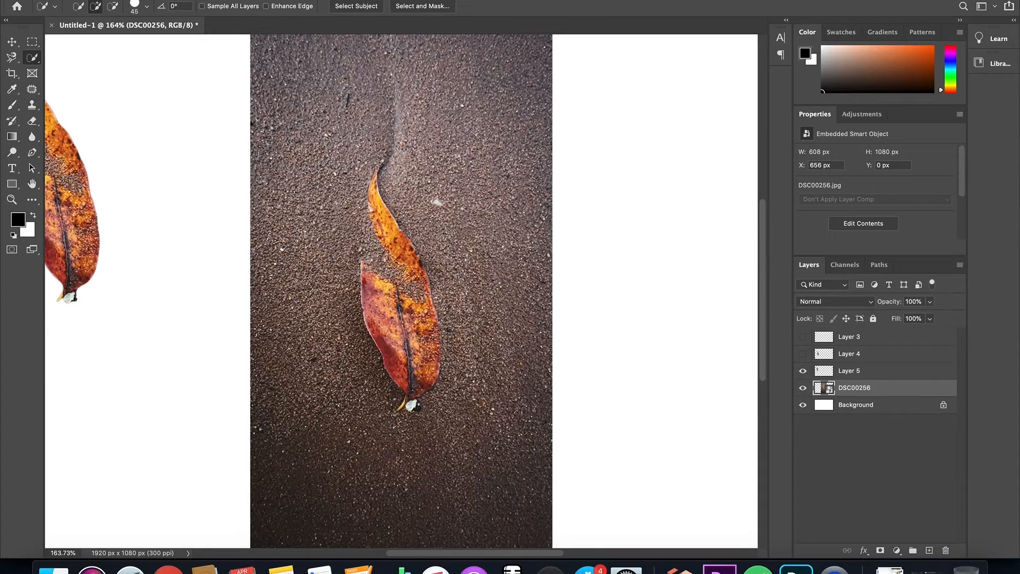
Trace the leaf's outline in the photo with the Magnetic Lasso tool and close the selection
scroll(398, 174, down, 5)
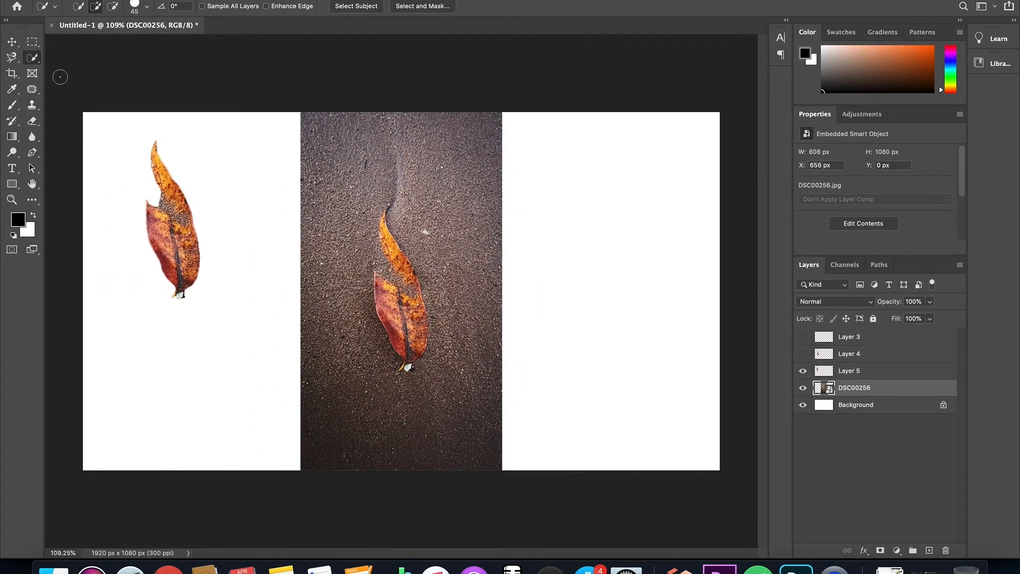
click(8, 61)
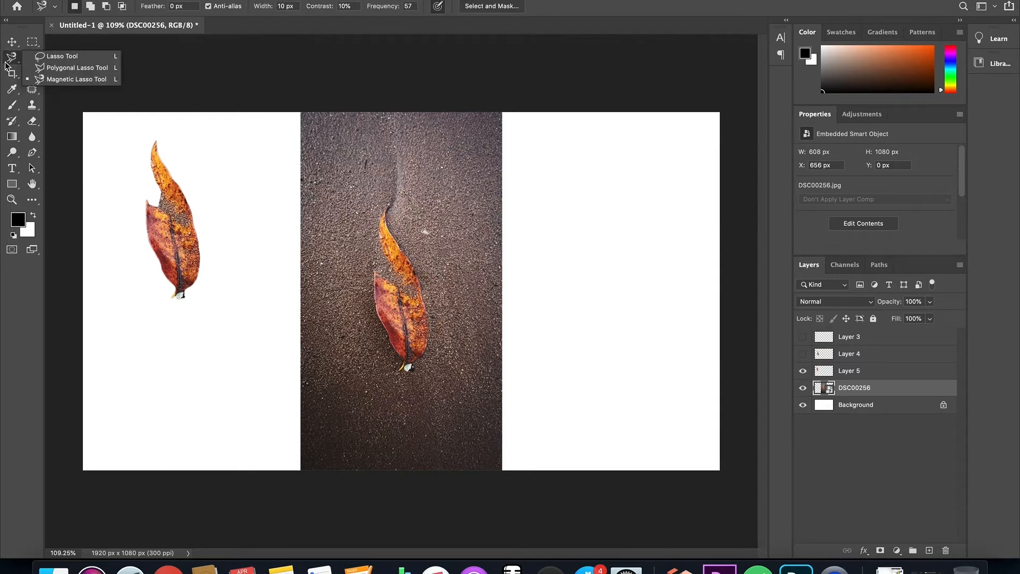
click(52, 80)
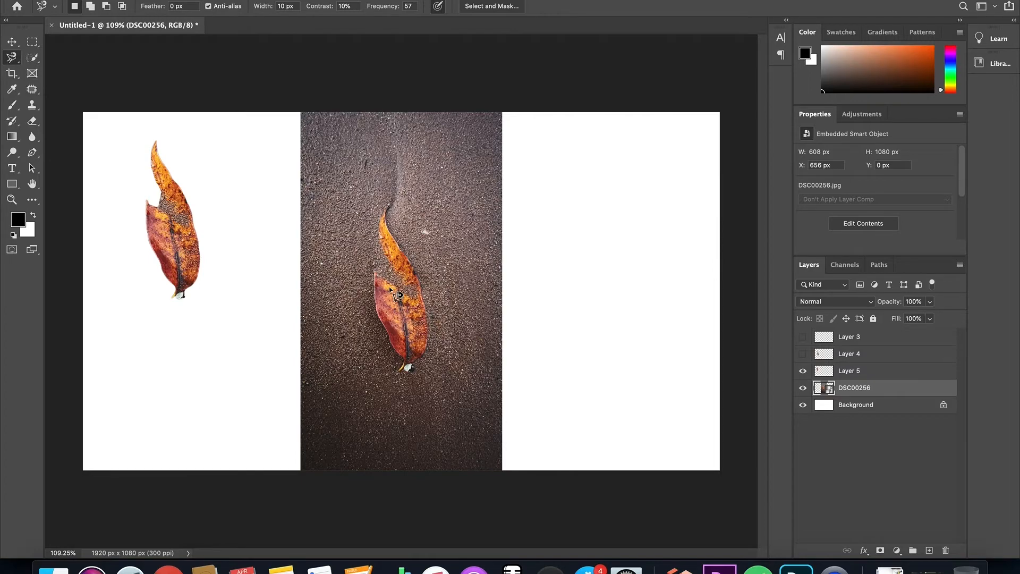
scroll(396, 294, up, 2)
scroll(396, 294, up, 6)
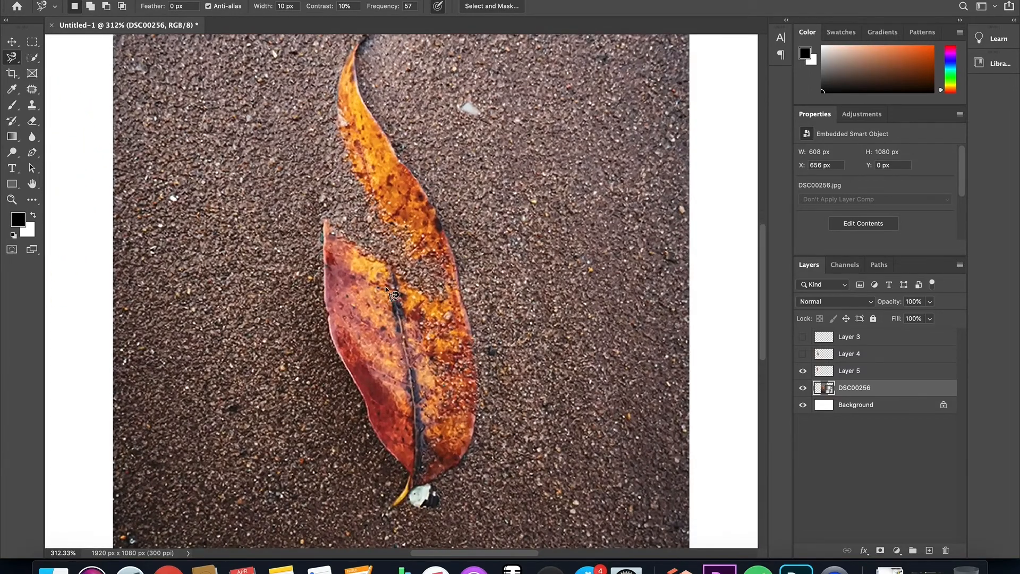
click(17, 58)
click(63, 79)
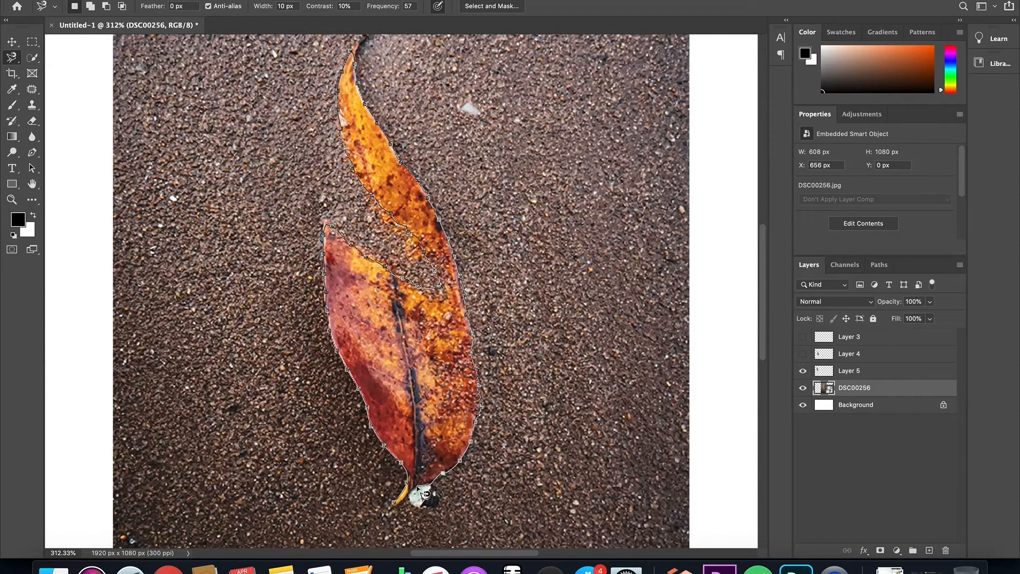
click(397, 505)
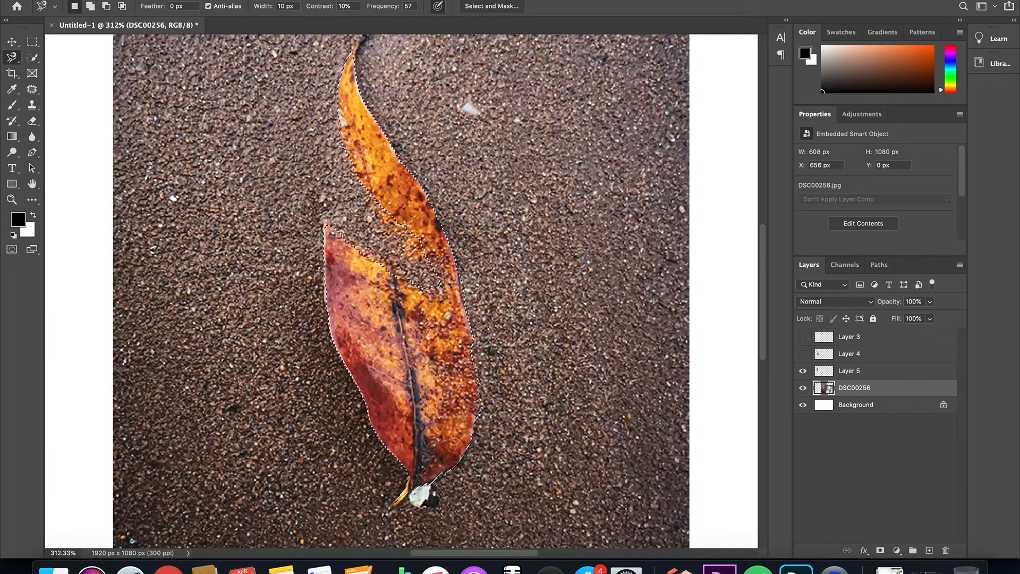
Refine the lasso selection in Select and Mask with Smooth 16 and increased contrast, and copy the leaf to a new layer
click(493, 7)
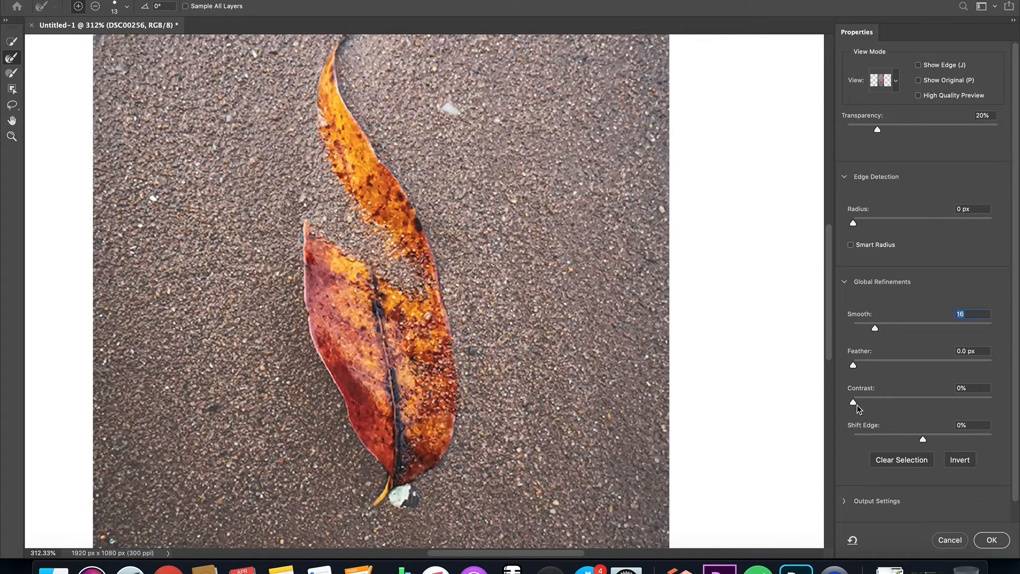
drag(853, 402, 875, 402)
click(1002, 542)
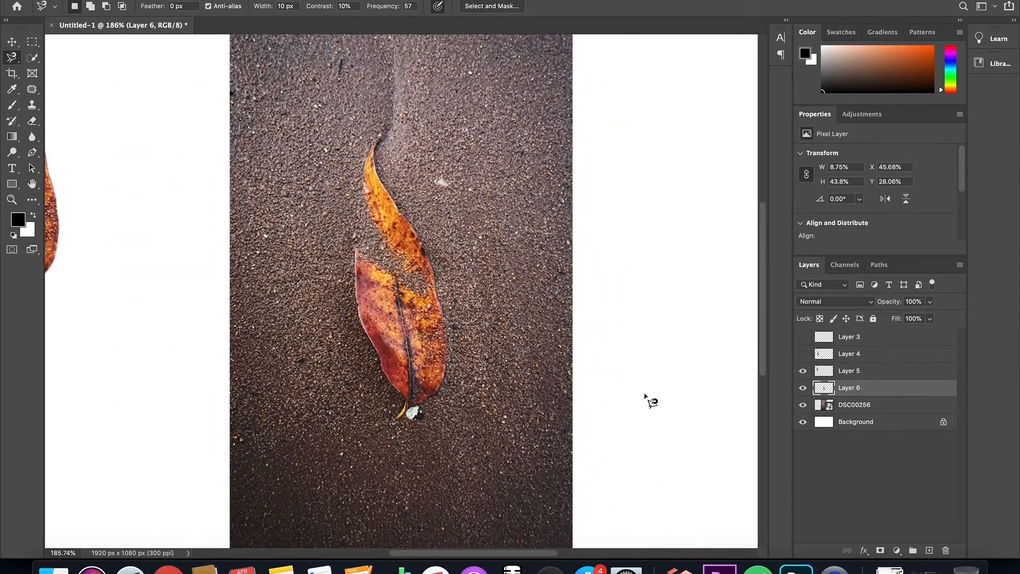
Move the lasso cut-out onto the white area, level with and just right of the earlier leaf cut-out, and compare their edges
click(12, 42)
drag(404, 229, 145, 162)
scroll(290, 185, left, 5)
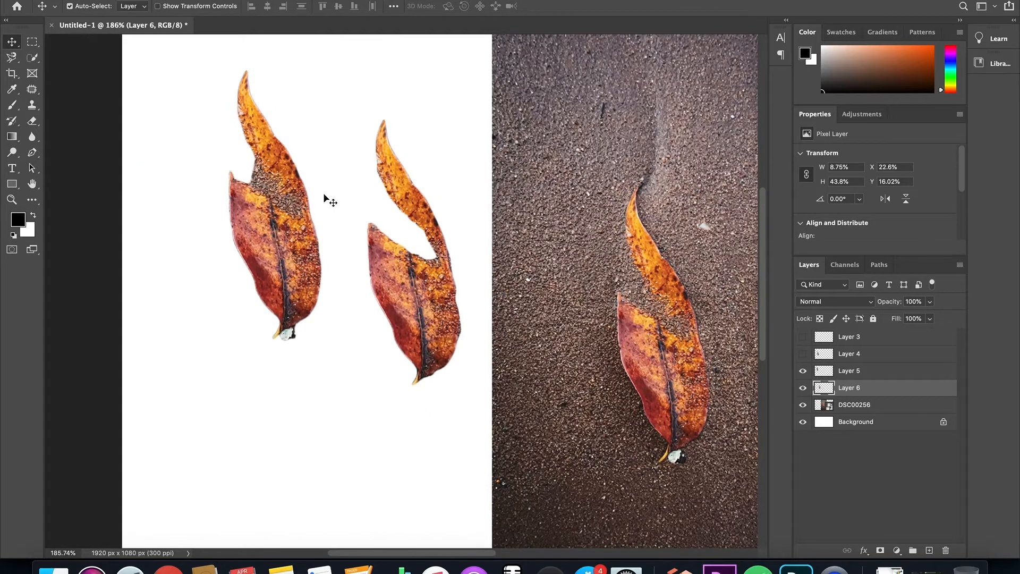
drag(420, 329, 386, 263)
scroll(387, 264, up, 5)
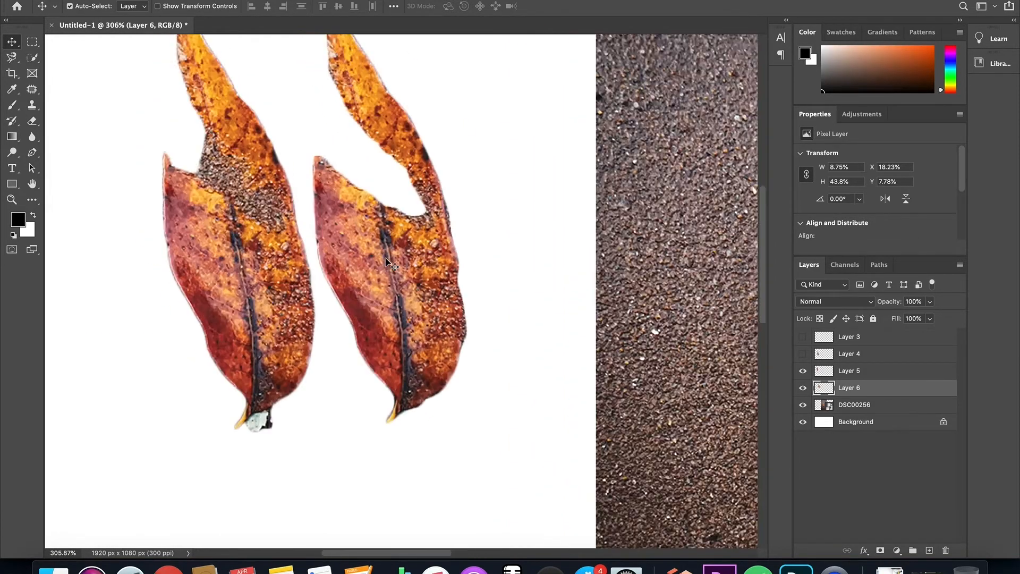
scroll(386, 263, up, 1)
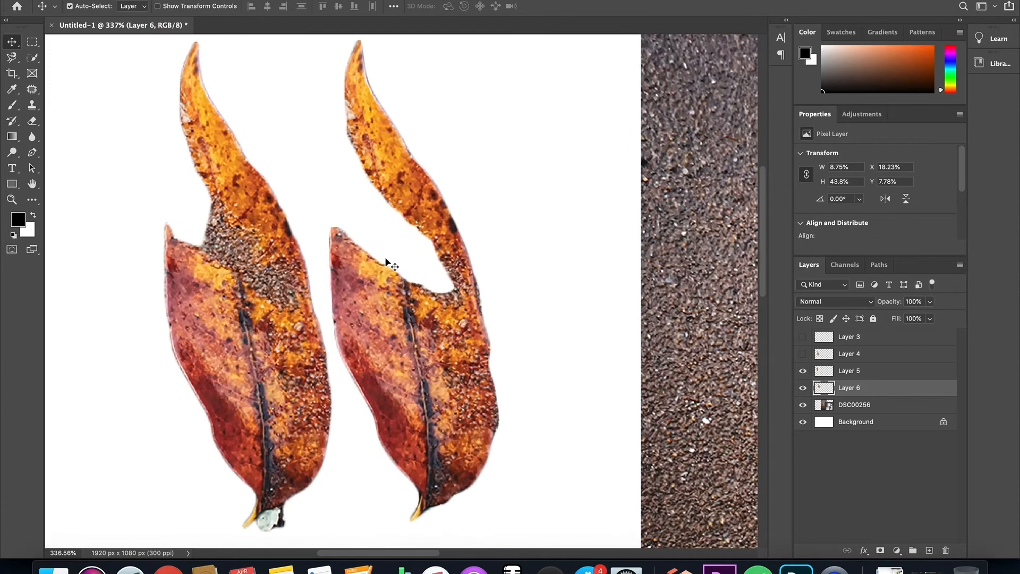
Compare the two leaf cut-outs on the white area with the leaf in the original photo
scroll(388, 258, down, 6)
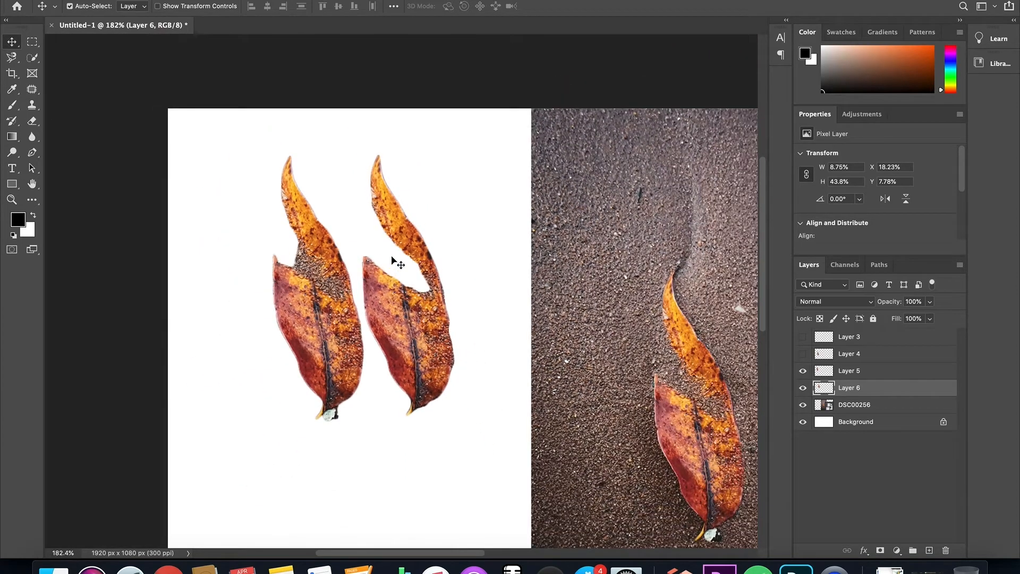
scroll(243, 334, up, 4)
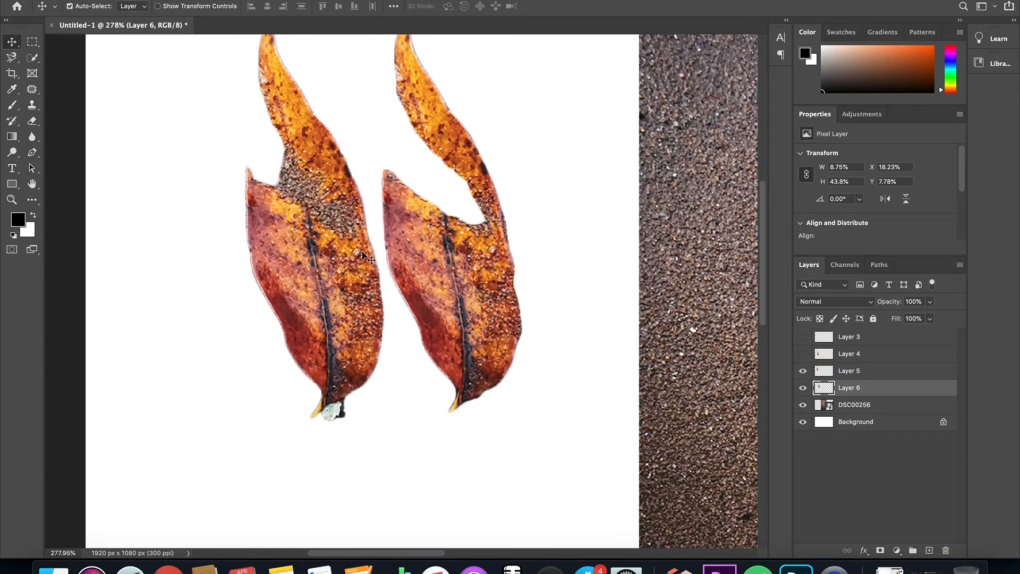
scroll(444, 242, right, 5)
scroll(439, 245, down, 4)
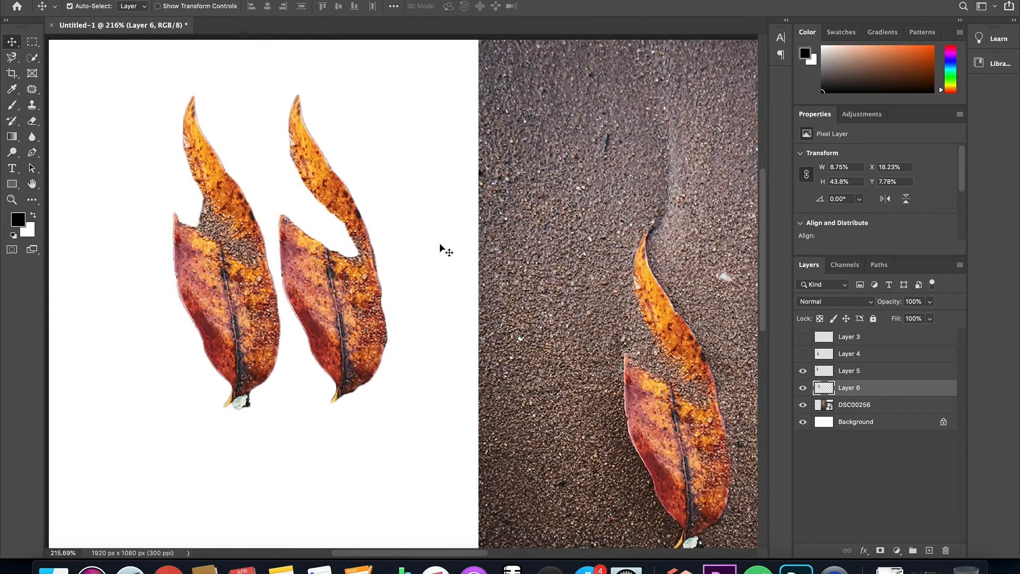
scroll(441, 247, down, 1)
scroll(441, 247, up, 4)
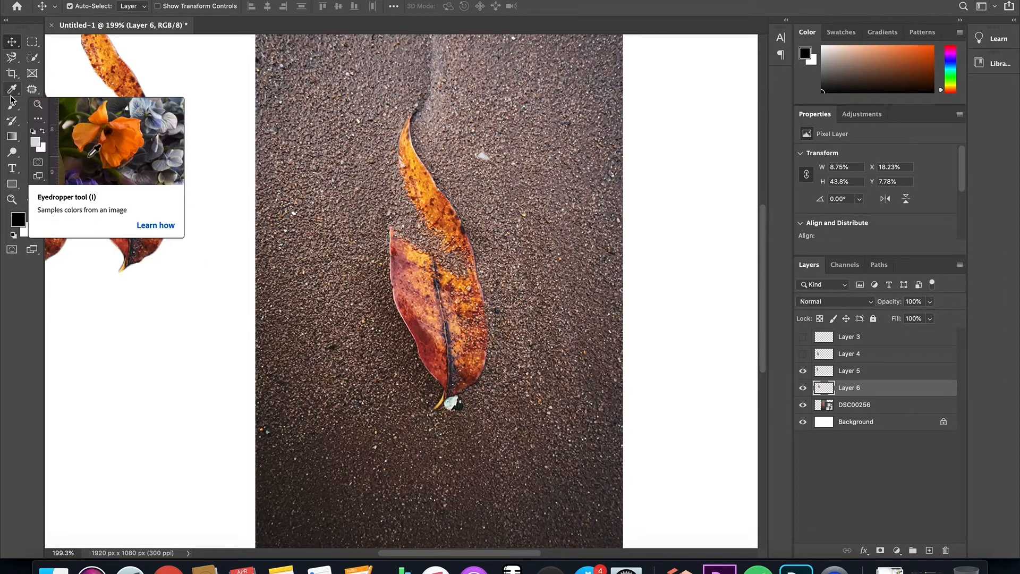
Try to copy a rectangular marquee selection around the photo's leaf with Layer 6 active
click(33, 43)
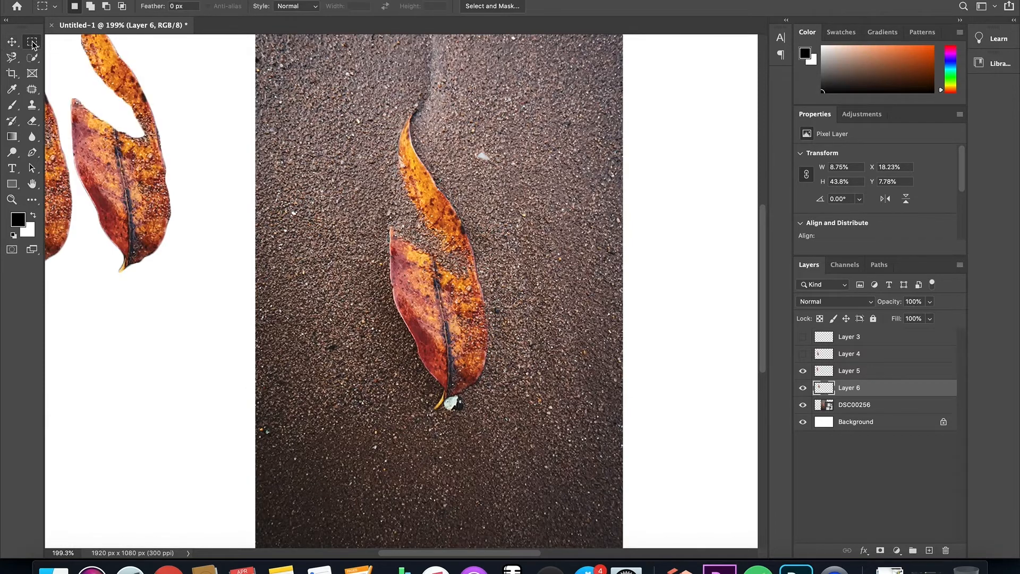
click(33, 43)
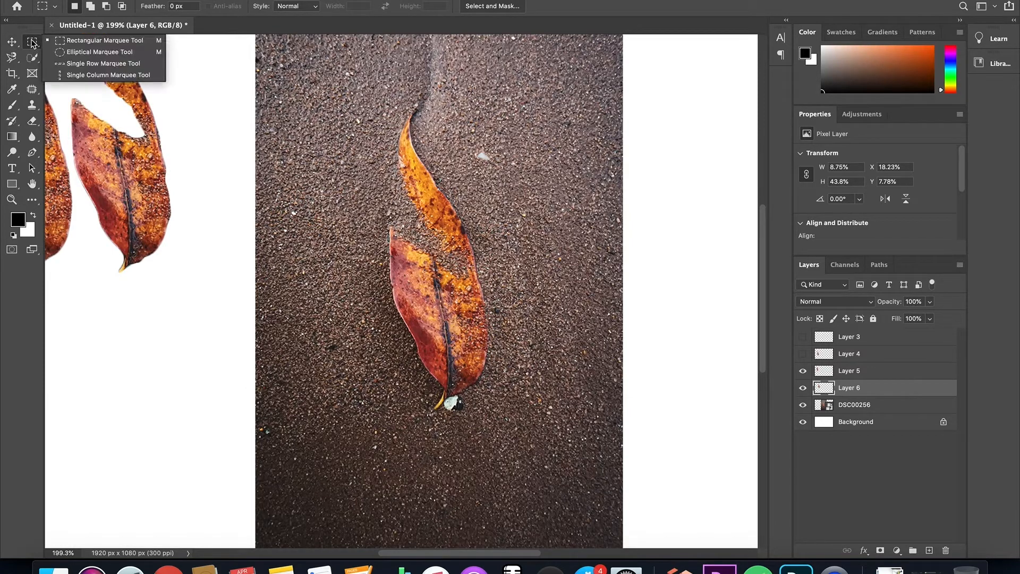
click(85, 41)
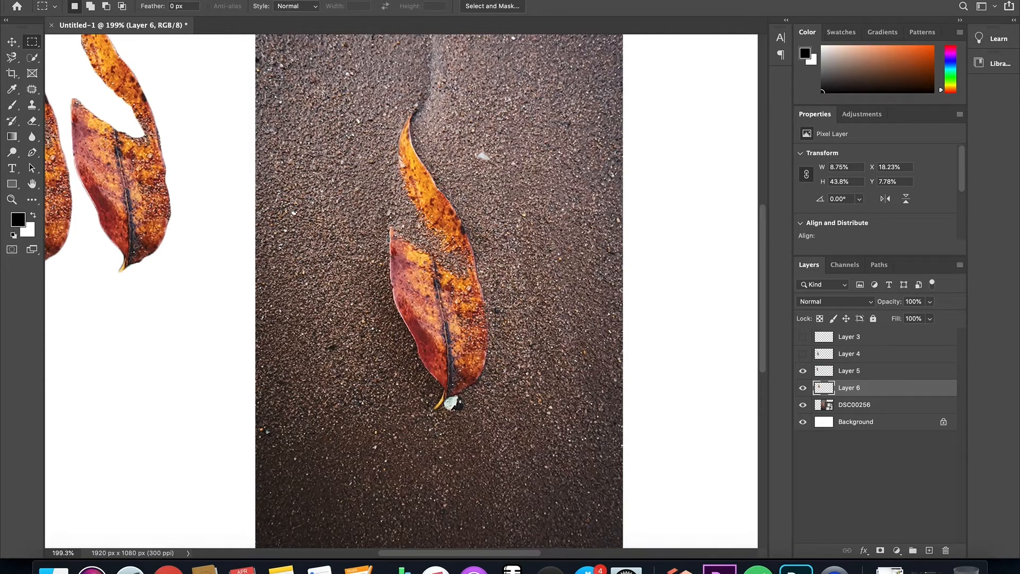
drag(320, 87, 542, 444)
scroll(596, 405, down, 3)
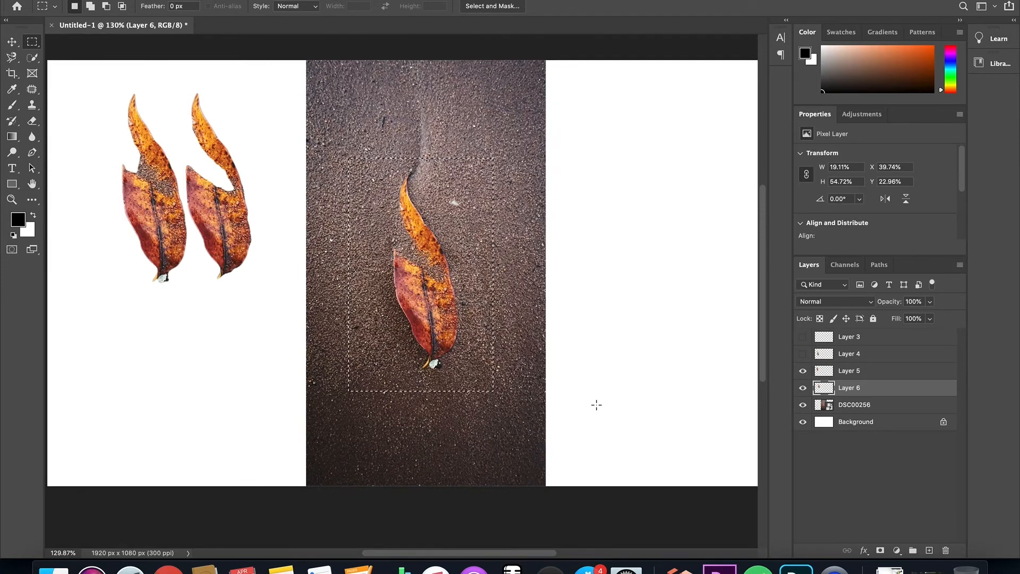
key(super+c)
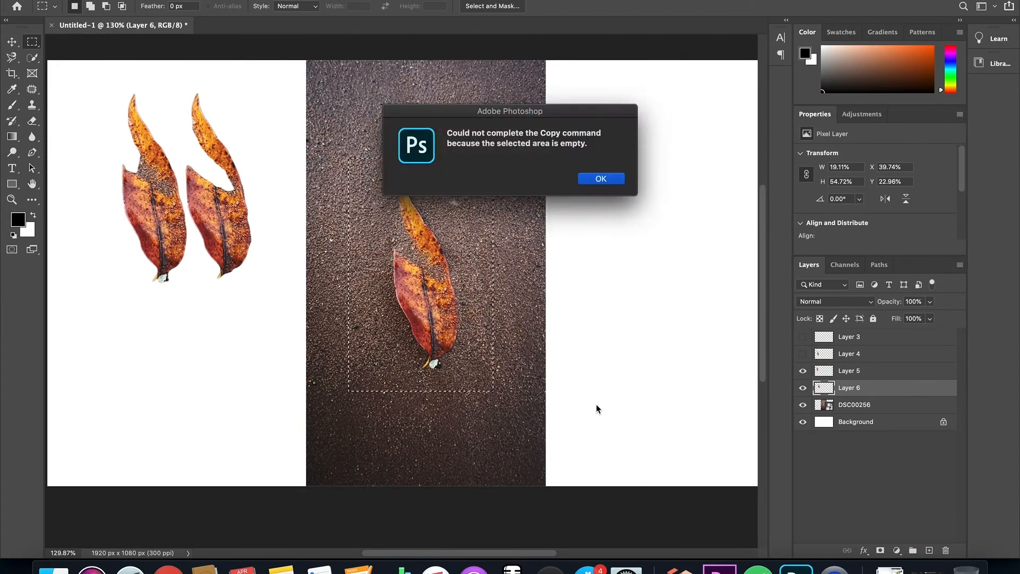
click(601, 178)
Copy a rectangular area around the leaf from the DSC00256 layer to a new layer and move it onto the white area right of the photo
key(alt+bracketleft)
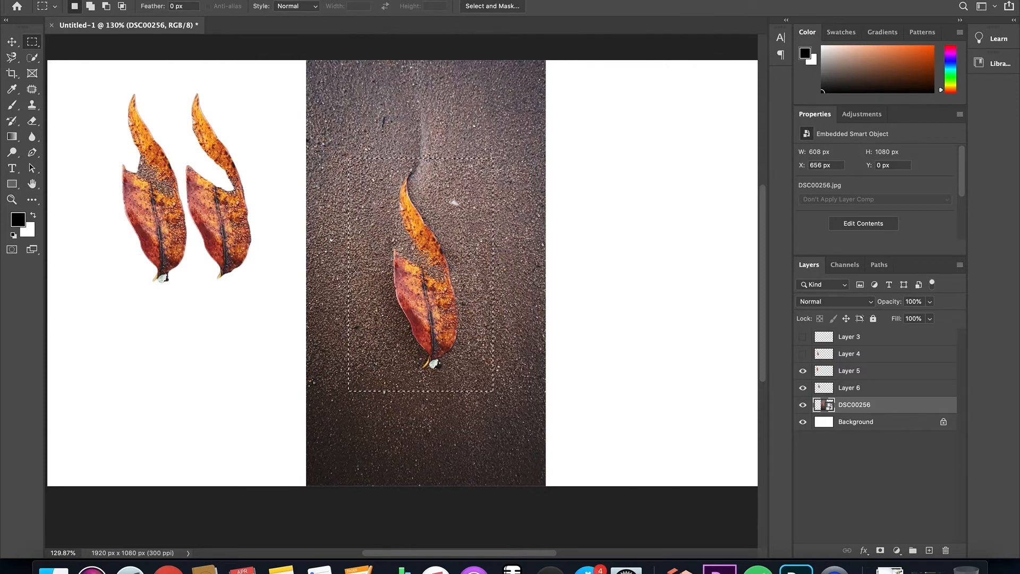
click(376, 164)
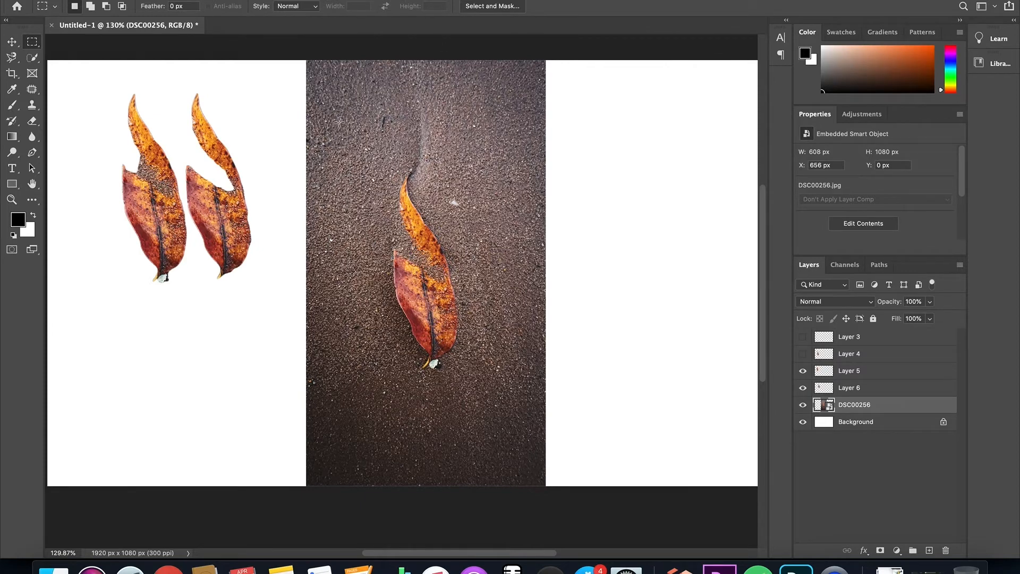
drag(336, 119, 507, 404)
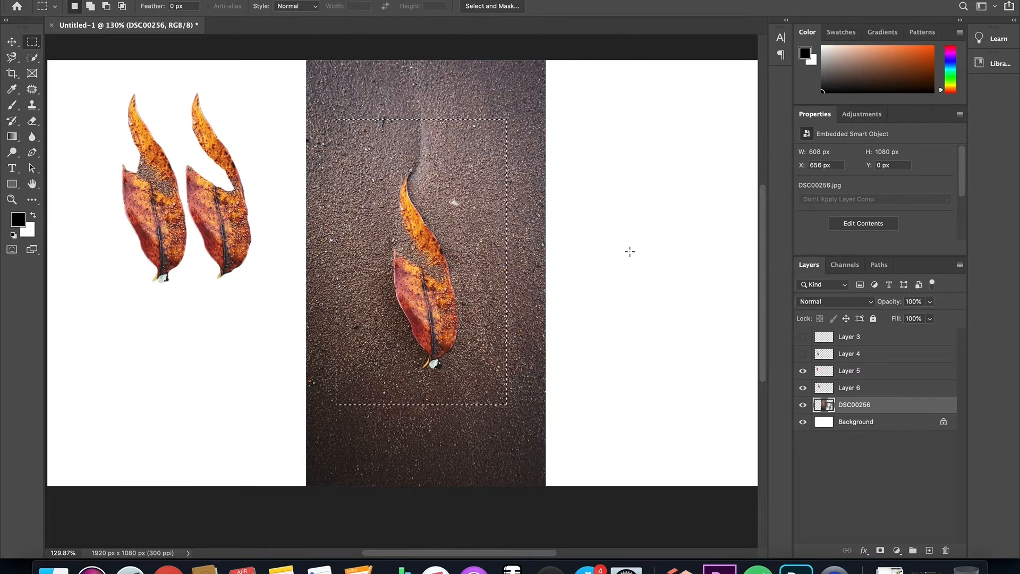
key(ctrl+j)
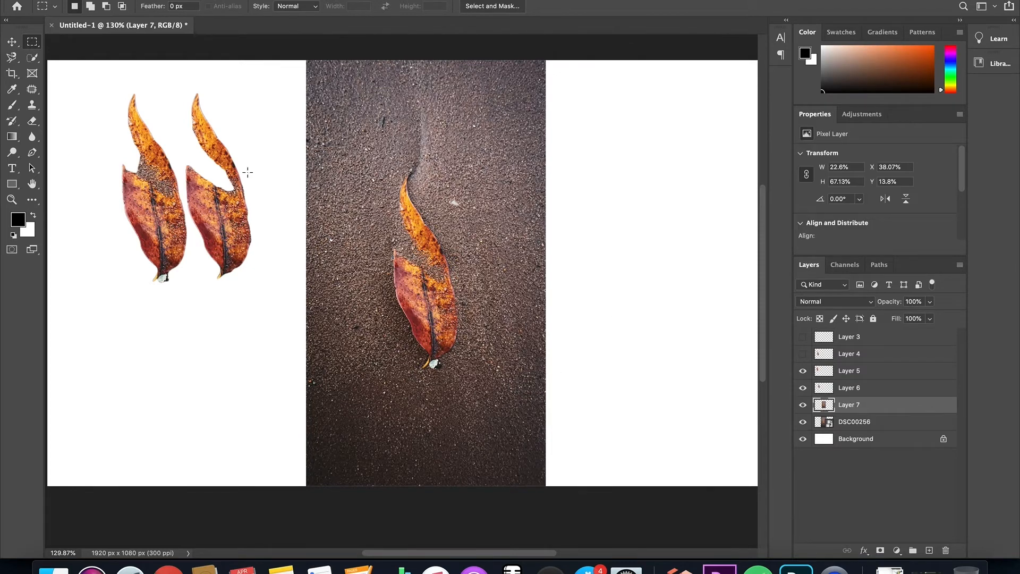
click(18, 44)
drag(395, 208, 618, 173)
Select an oval area around the photo's leaf with the Elliptical Marquee tool and copy it from the DSC00256 layer to a new layer
click(32, 42)
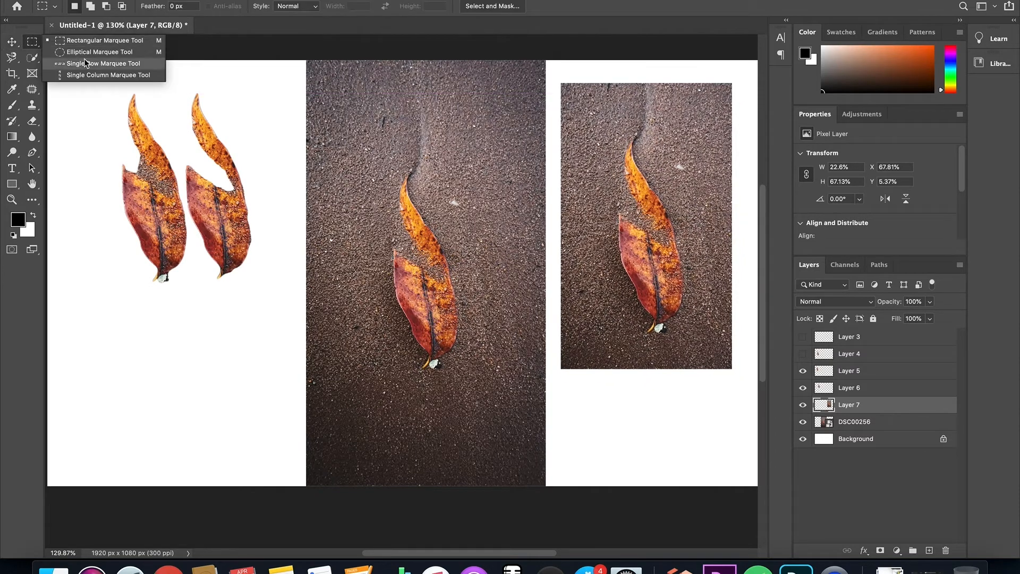
click(88, 53)
drag(369, 147, 496, 422)
key(super+c)
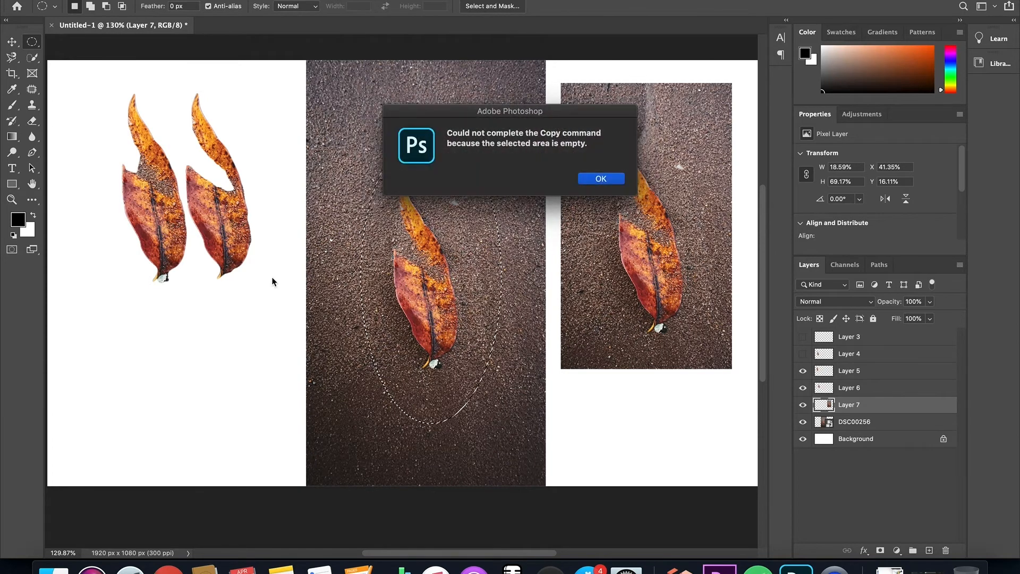
click(599, 178)
click(821, 421)
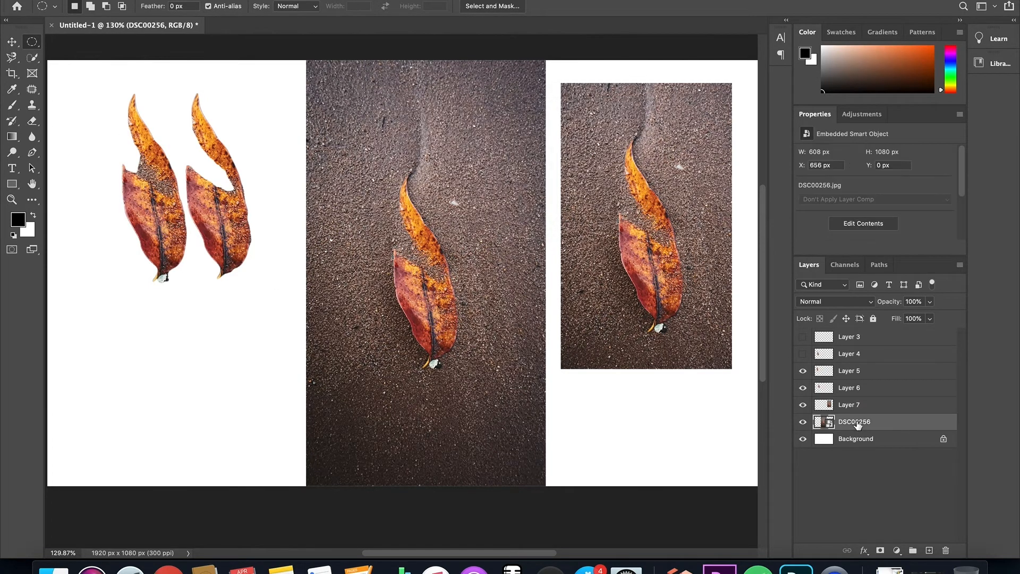
key(super+j)
Move the oval copy onto the white area left of the photo and scale it down to fit below the leaf cut-outs
key(v)
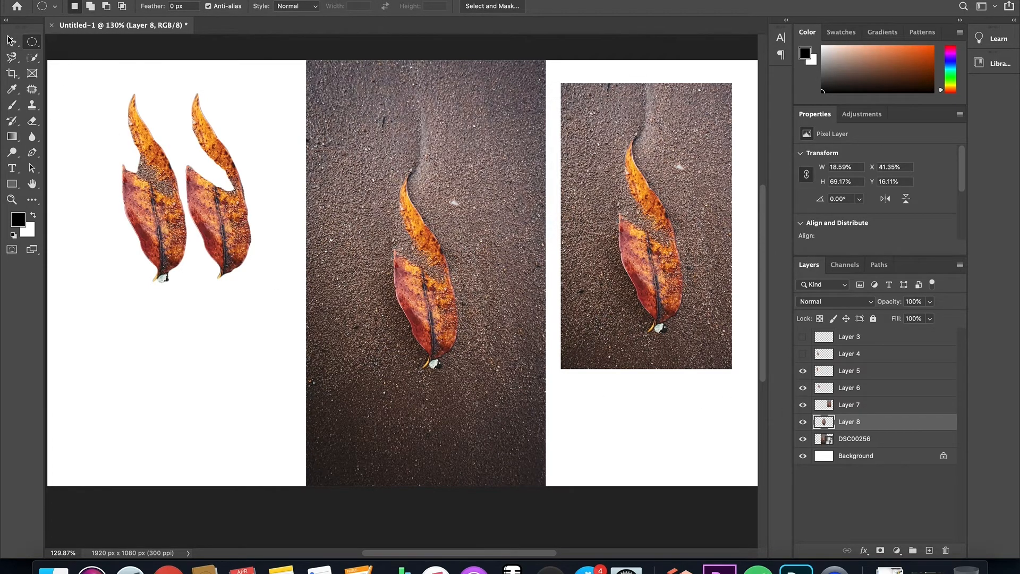
drag(370, 230, 202, 306)
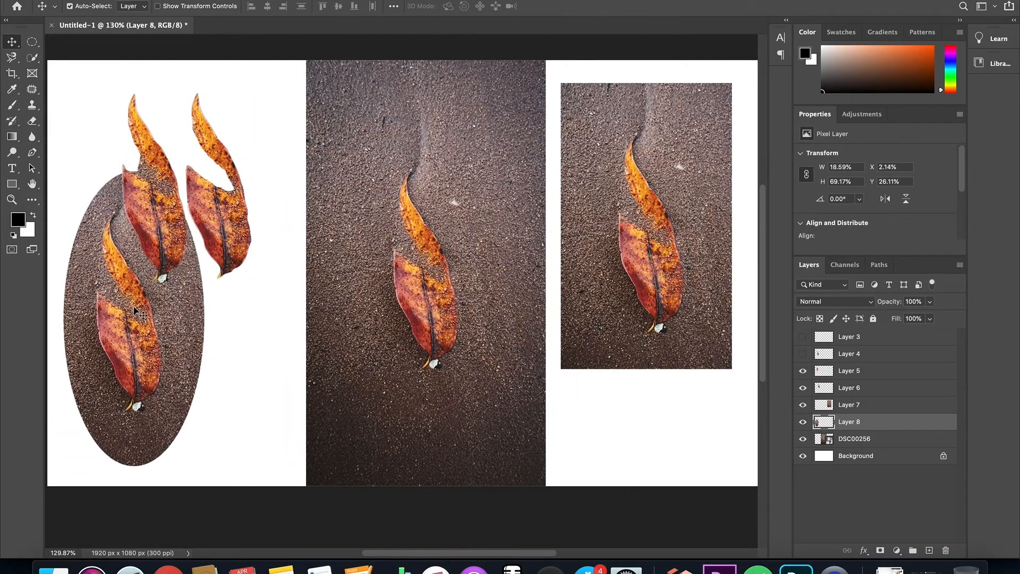
key(super+t)
drag(203, 170, 165, 248)
drag(155, 303, 132, 351)
key(Return)
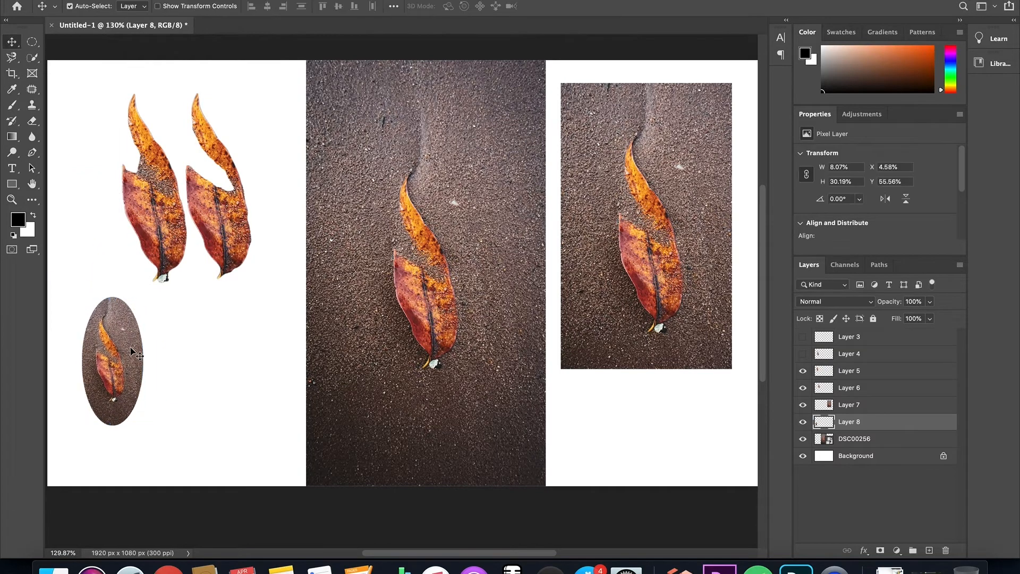
Delete the two leaf cut-outs on Layer 5 and Layer 6, and move the oval copy into their place, enlarged to about 18.4% width
drag(86, 89, 250, 212)
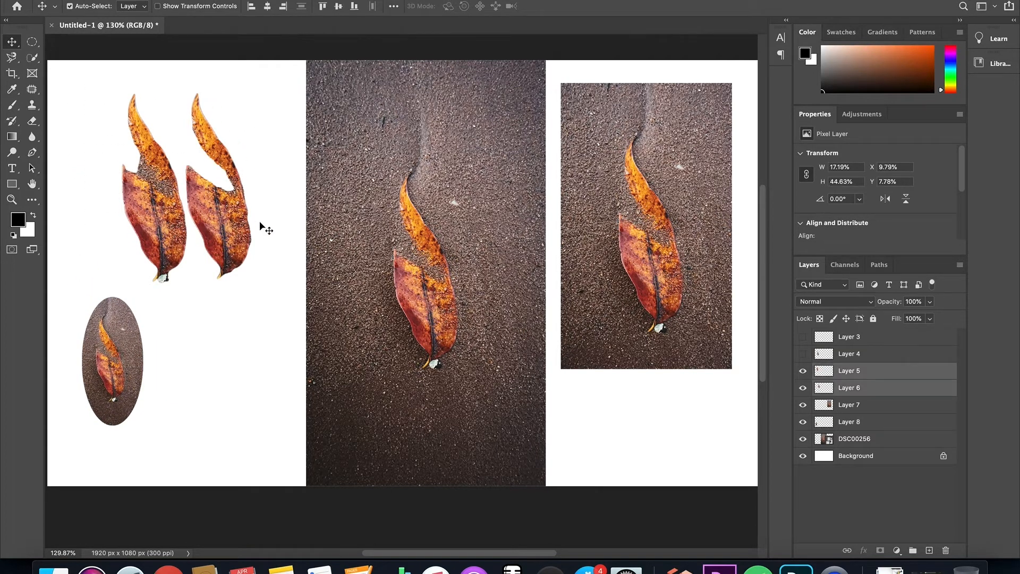
key(Delete)
drag(103, 354, 156, 203)
key(ctrl+t)
drag(196, 266, 237, 357)
key(Return)
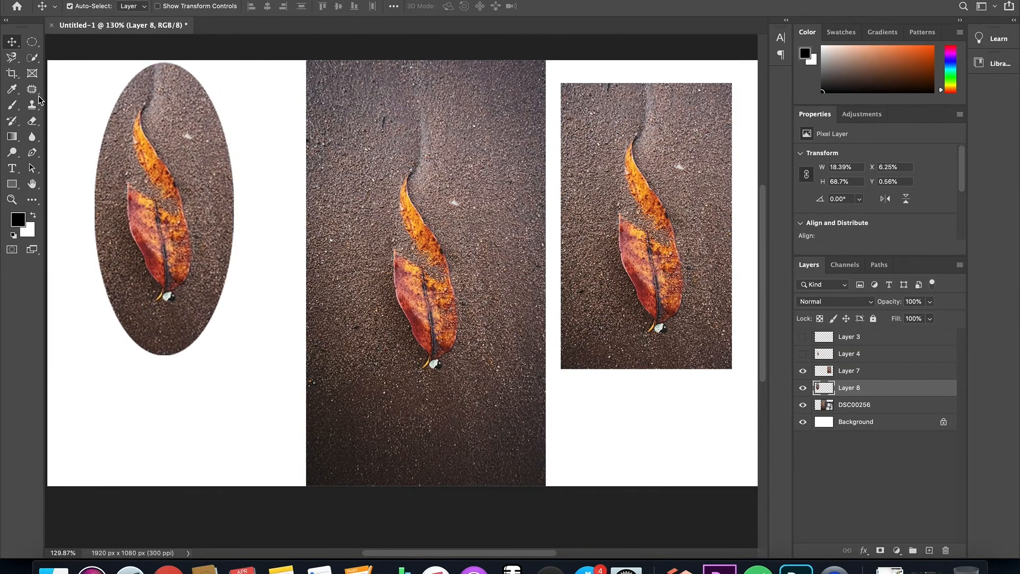
Trace the leaf's outline in the photo freehand with the Lasso tool and close the selection
click(12, 57)
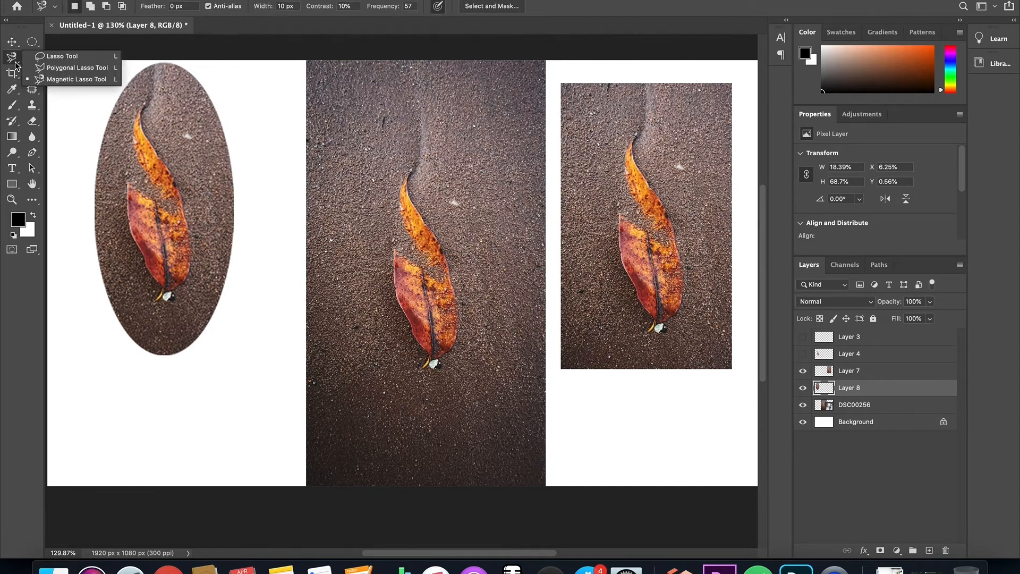
click(60, 56)
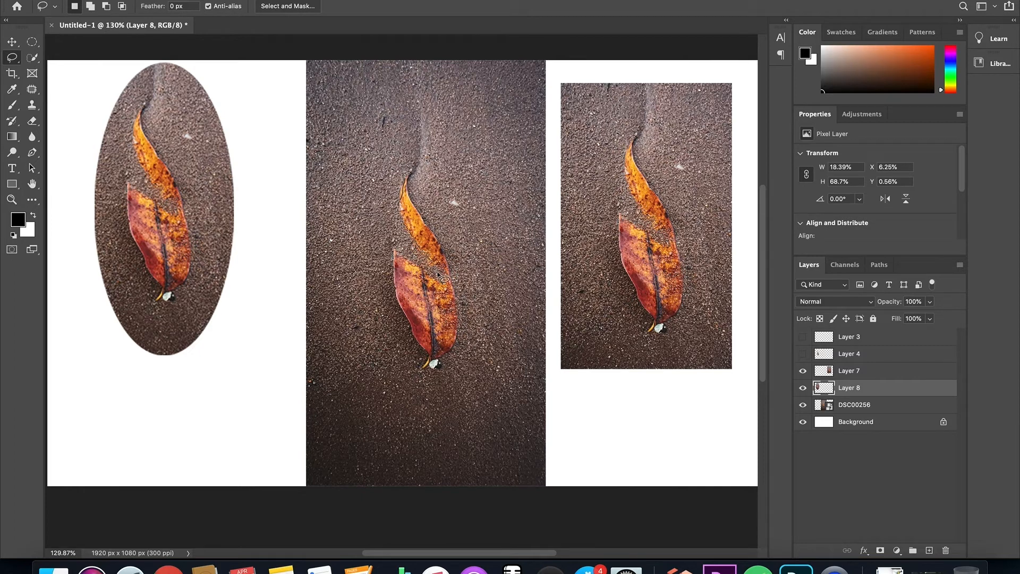
drag(403, 301, 434, 363)
drag(459, 328, 458, 301)
drag(416, 181, 393, 154)
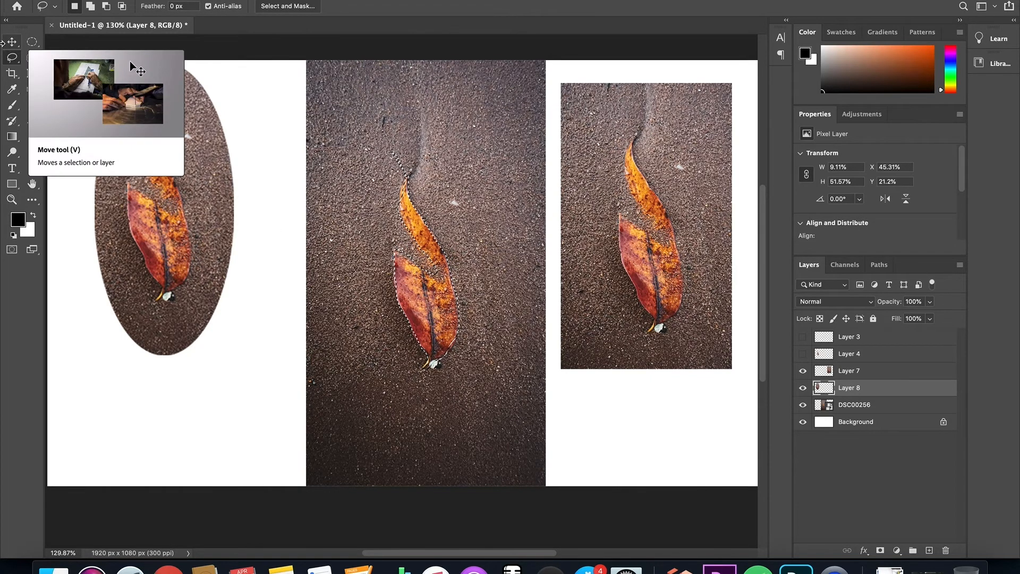
Copy the freehand-selected leaf from the DSC00256 layer to a new layer and move it between the oval copy and the photo
key(super+c)
click(599, 179)
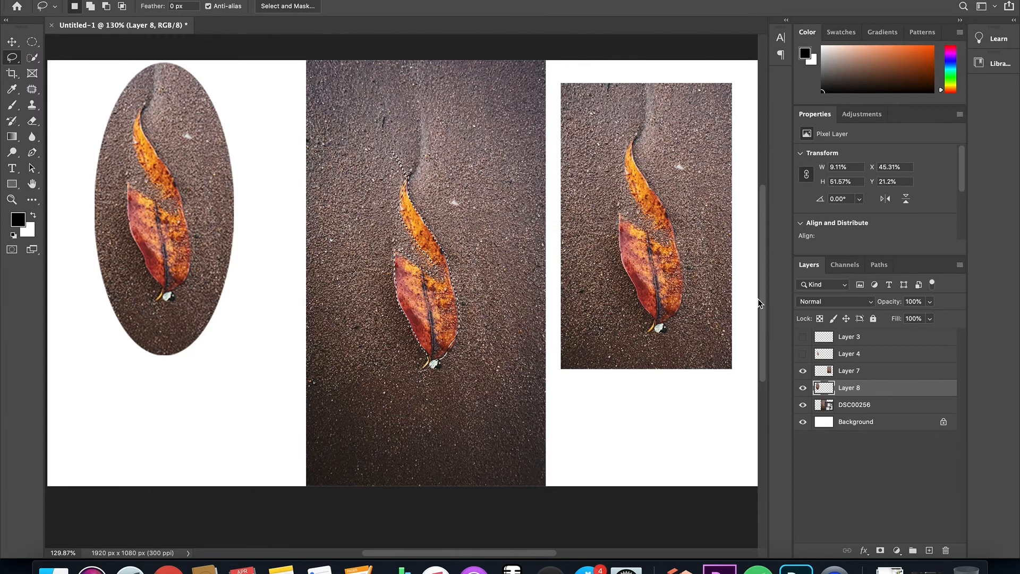
click(846, 406)
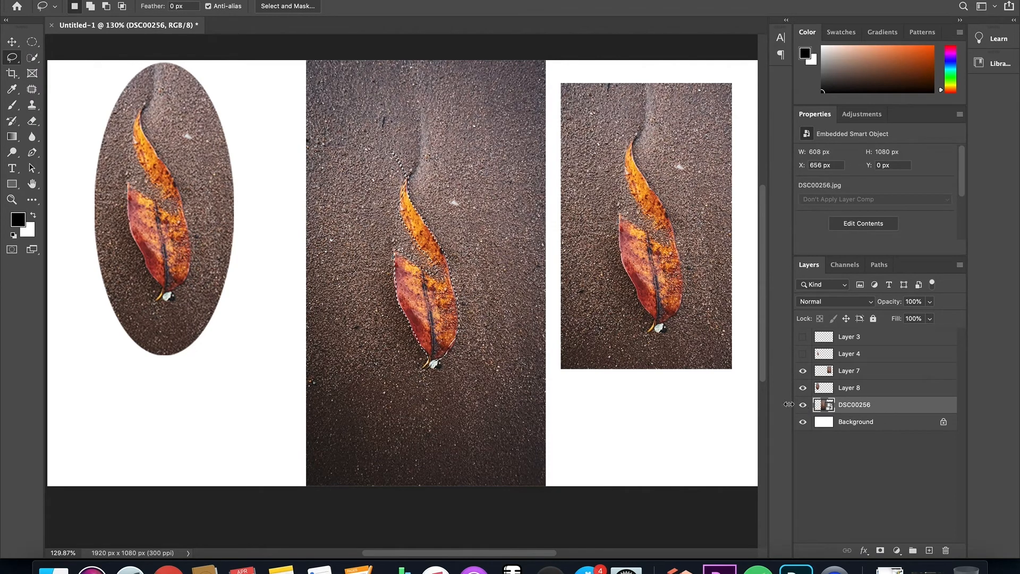
key(super+j)
click(17, 45)
drag(435, 319, 278, 277)
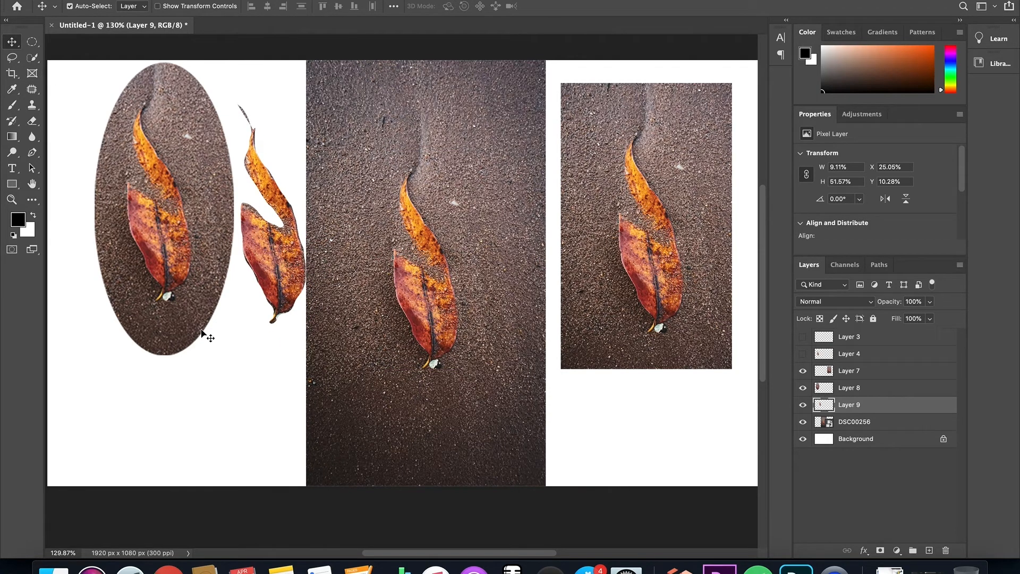
click(11, 59)
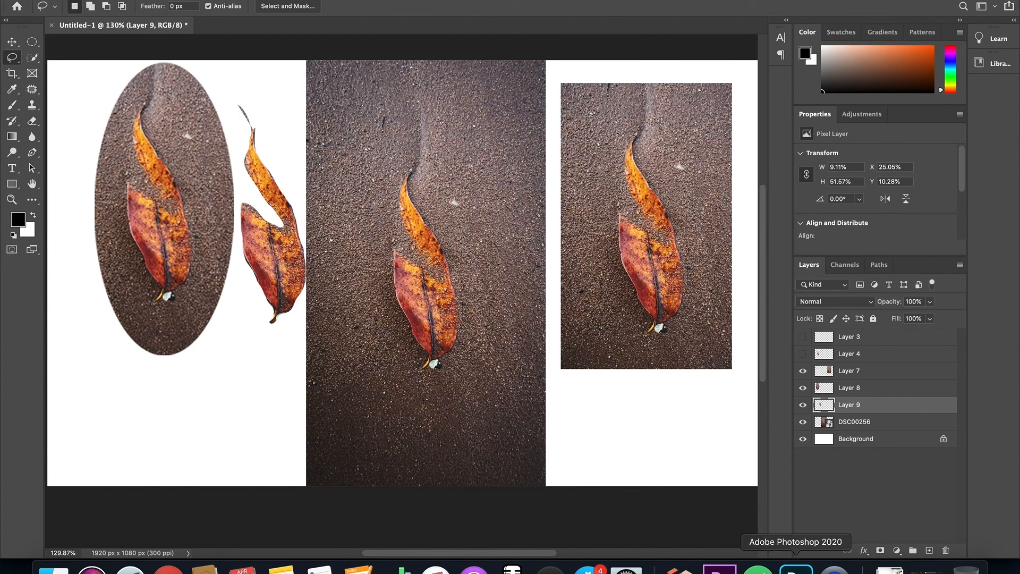
click(834, 566)
click(119, 103)
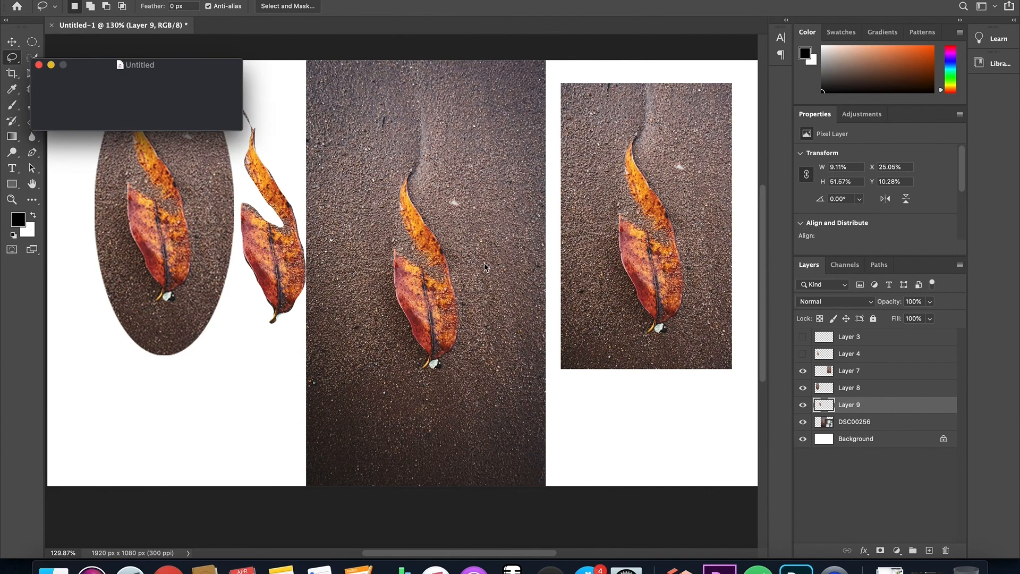